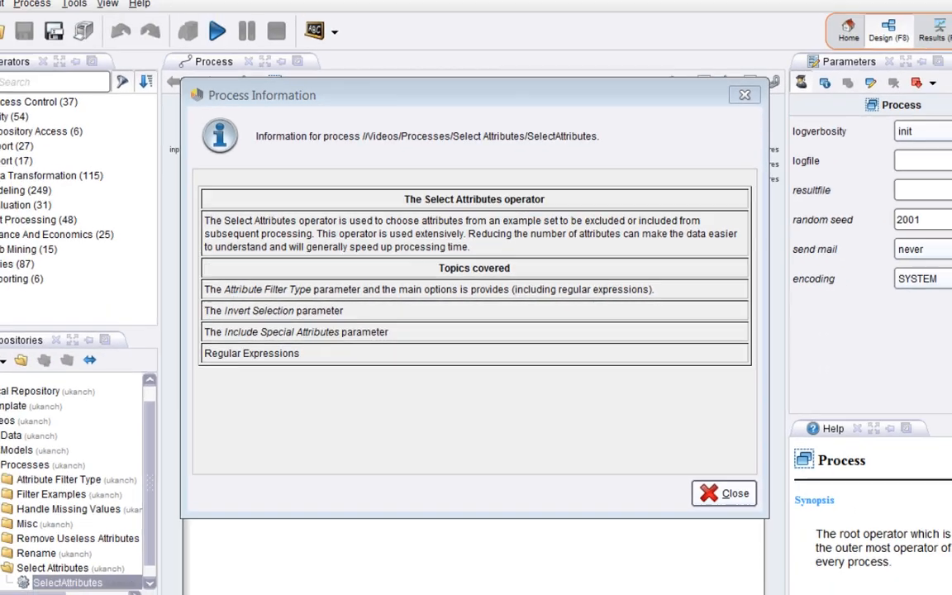
- Close the process information and run the process with the Select Attributes operator's attribute filter type kept at all
click(795, 554)
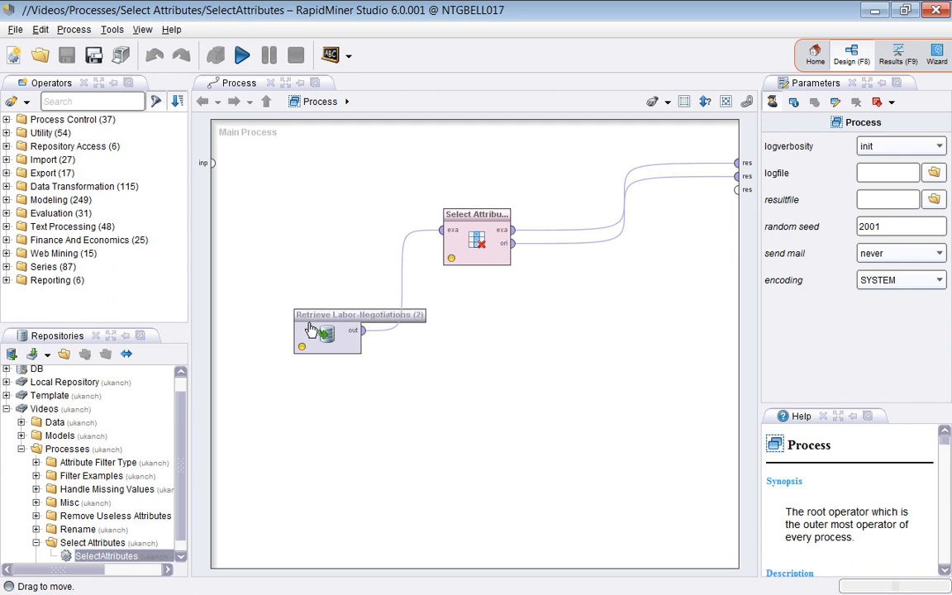
click(478, 222)
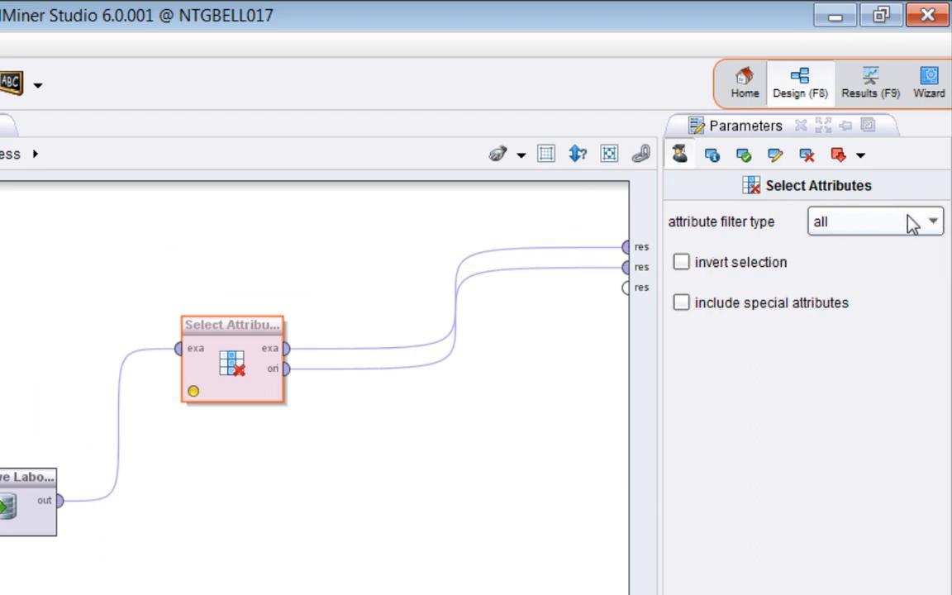
click(934, 221)
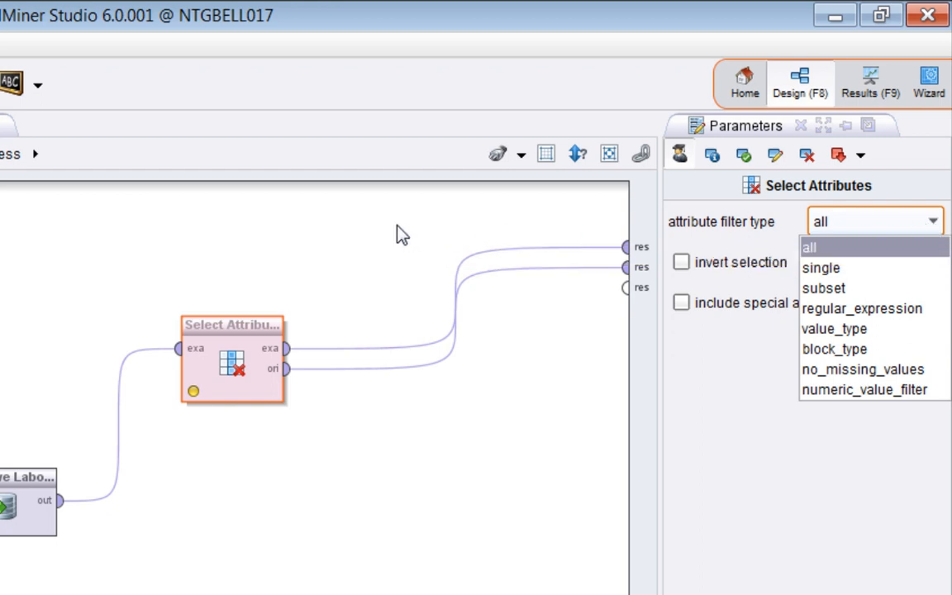
click(818, 222)
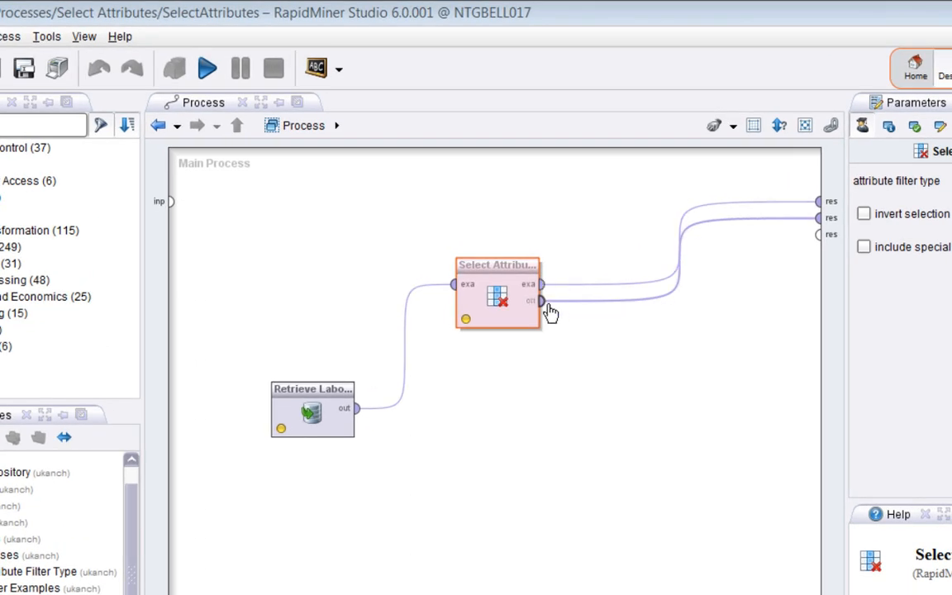
click(207, 69)
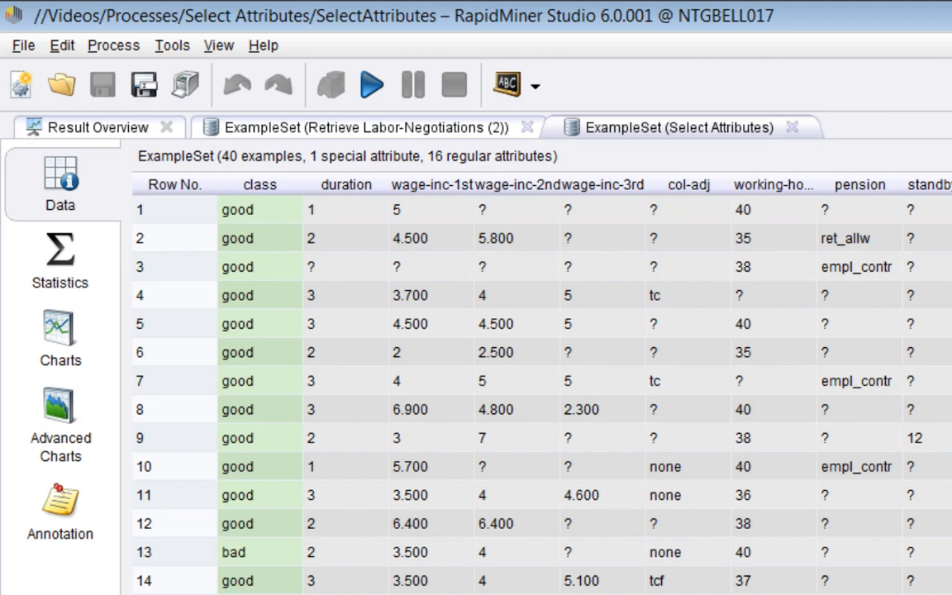
- Rerun the process with invert selection enabled on Select Attributes and view the statistics of the resulting example set
click(851, 55)
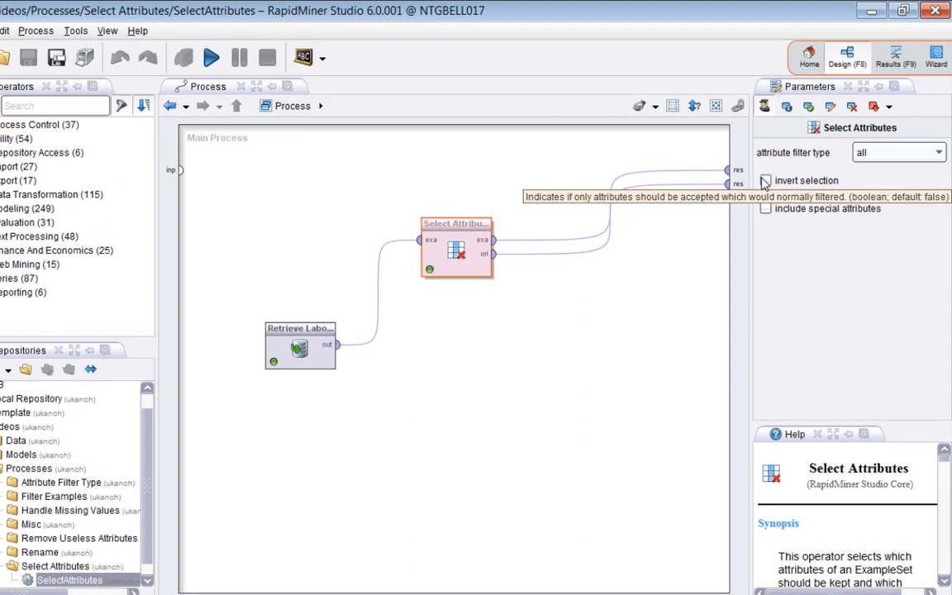
click(773, 173)
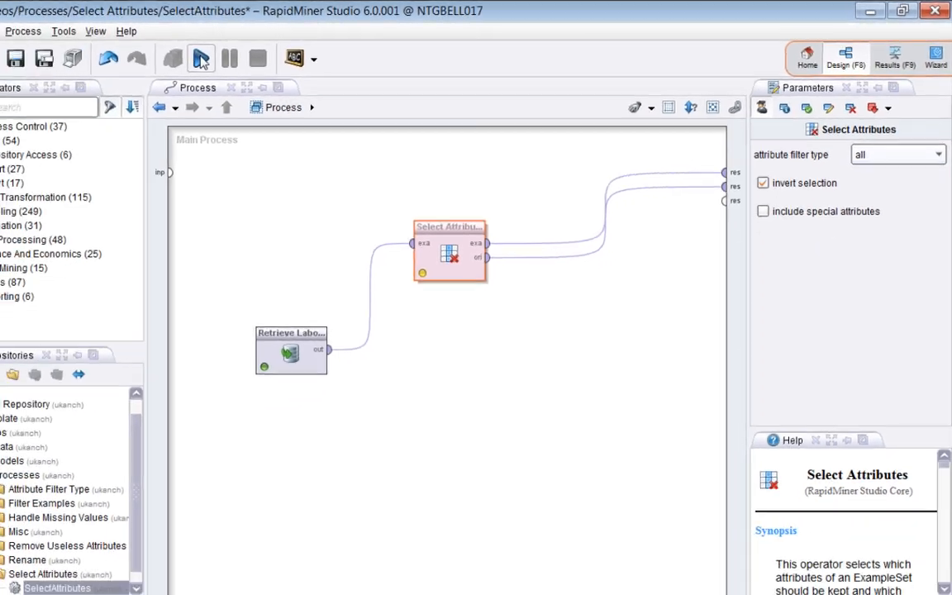
click(201, 59)
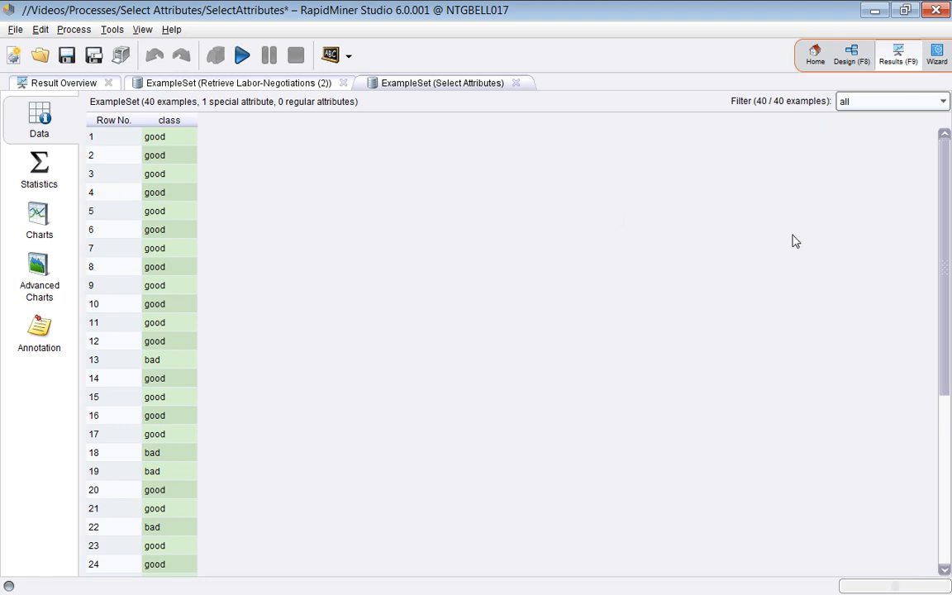
click(32, 176)
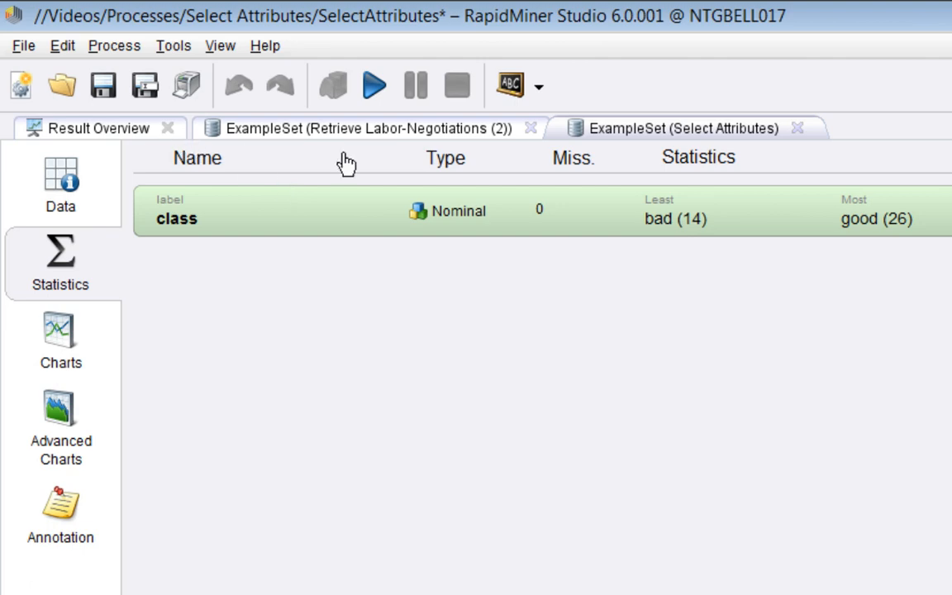
- Rerun the process with include special attributes also enabled and check the data and statistics of the Select Attributes result
click(851, 56)
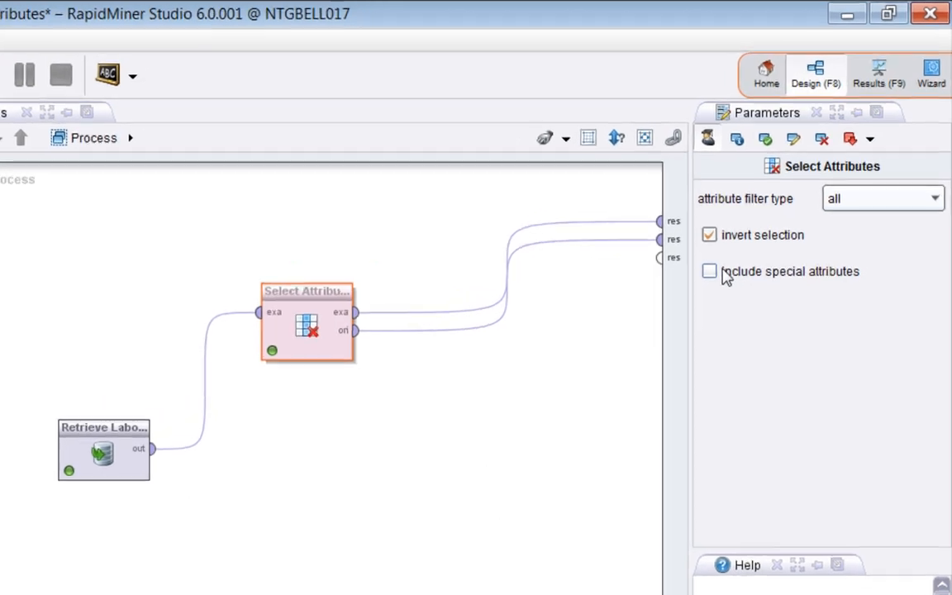
click(773, 200)
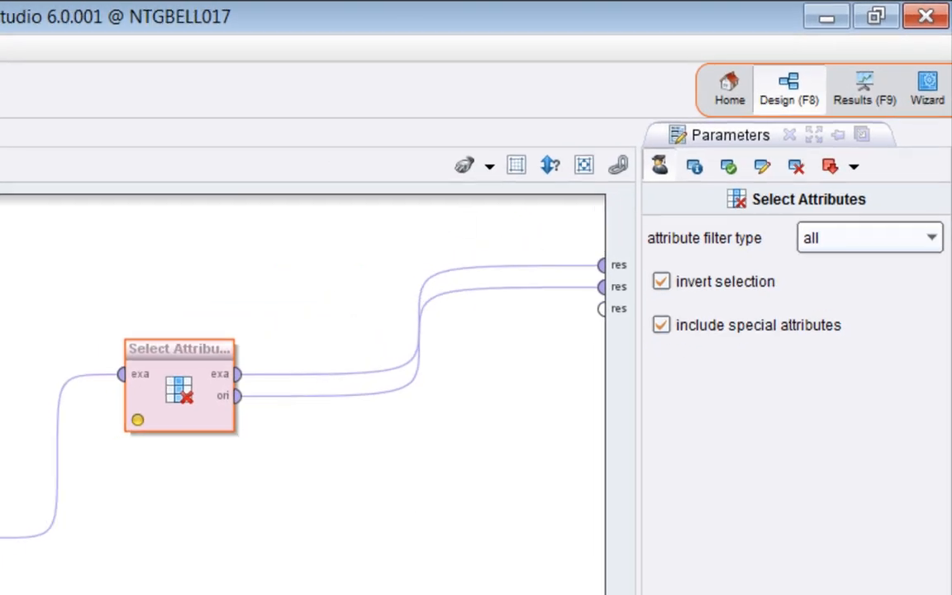
click(36, 89)
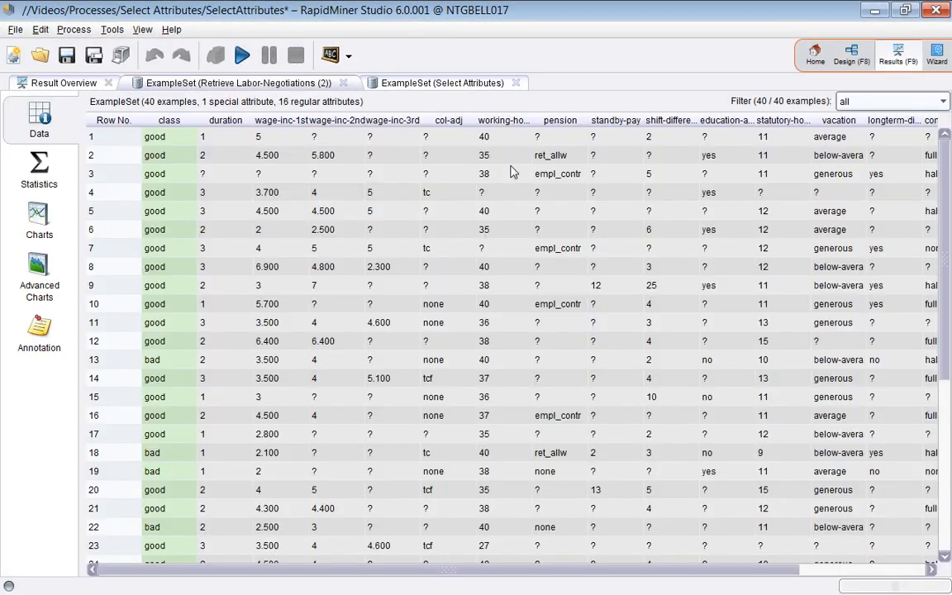
click(453, 84)
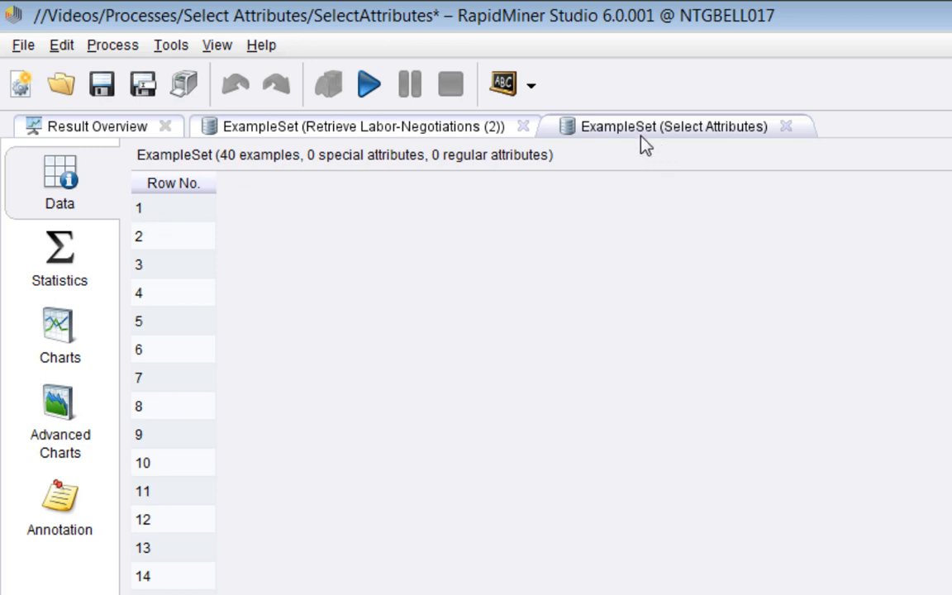
click(66, 257)
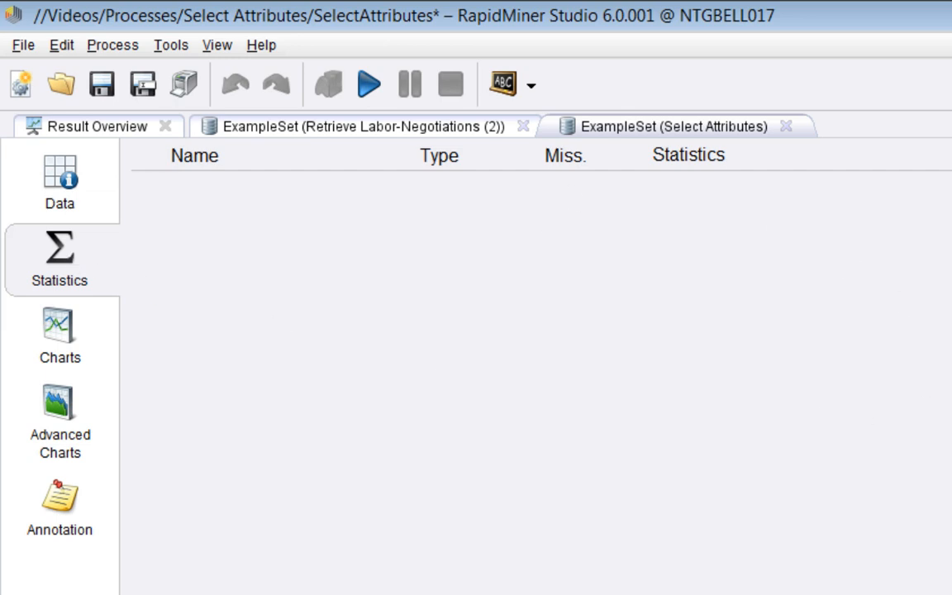
click(66, 199)
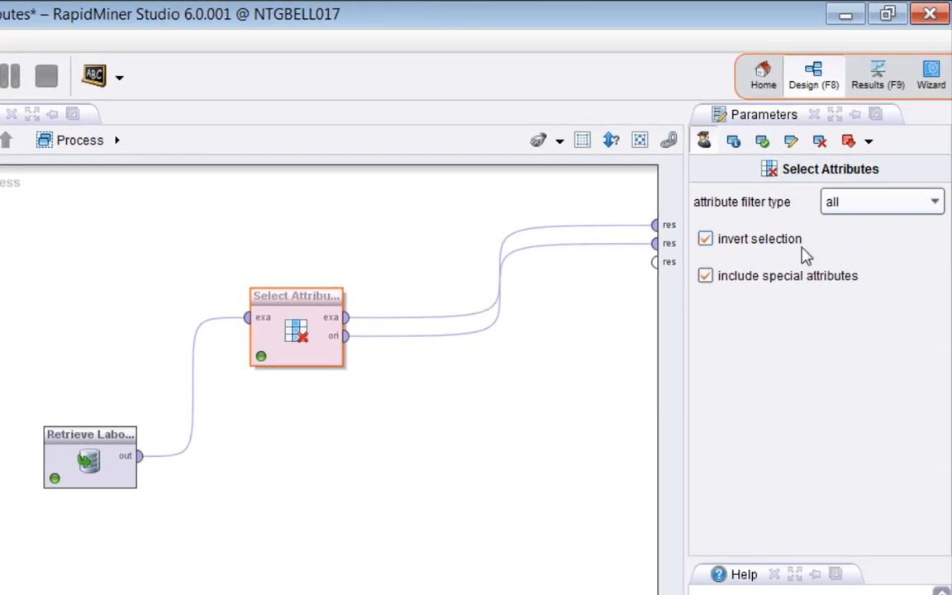
- Disable invert selection and include special attributes on Select Attributes, and set the attribute filter type to single
click(710, 240)
click(743, 277)
click(928, 202)
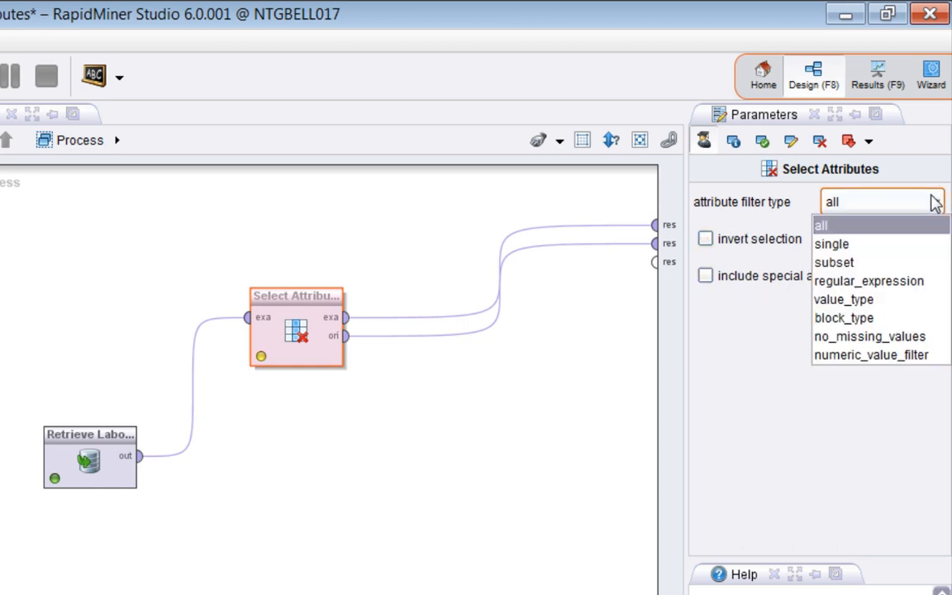
click(849, 243)
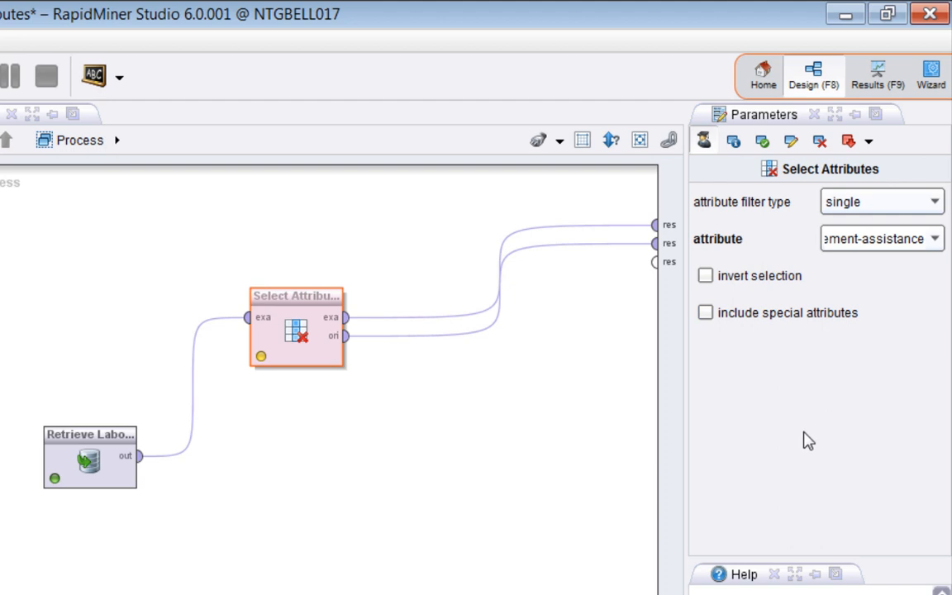
- Choose col-adj as the single attribute and run the process to view the Select Attributes example set
click(935, 239)
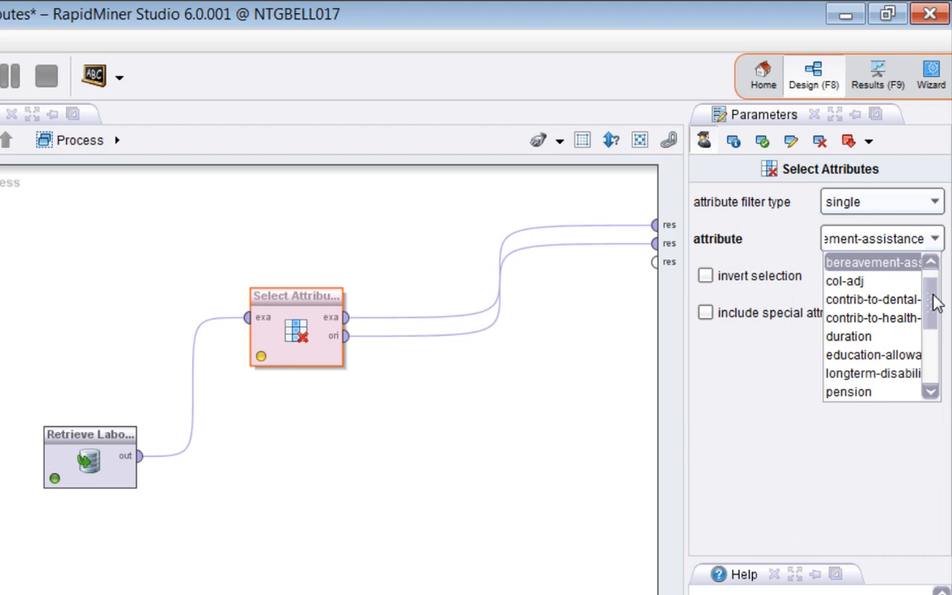
drag(936, 304, 932, 354)
drag(932, 337, 931, 289)
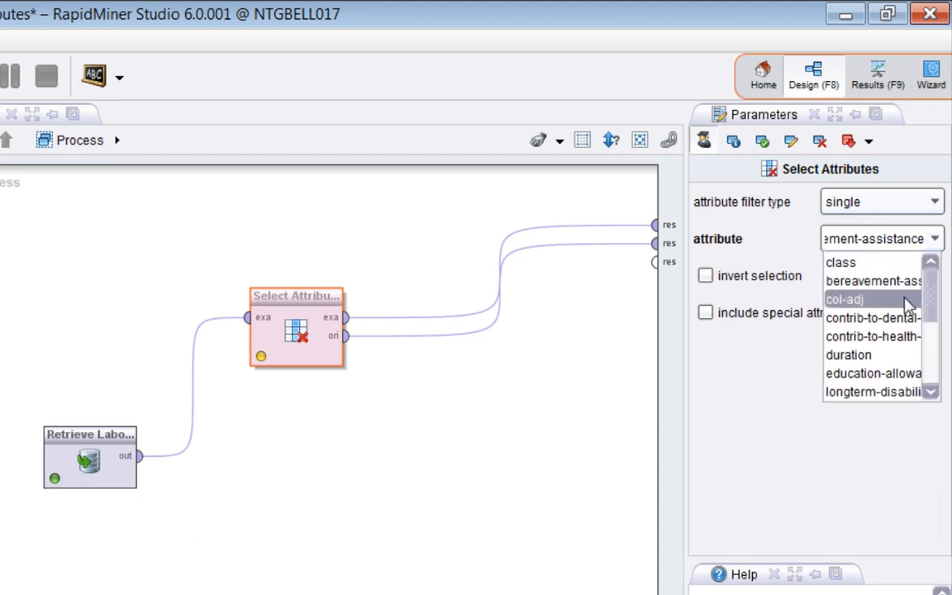
click(845, 299)
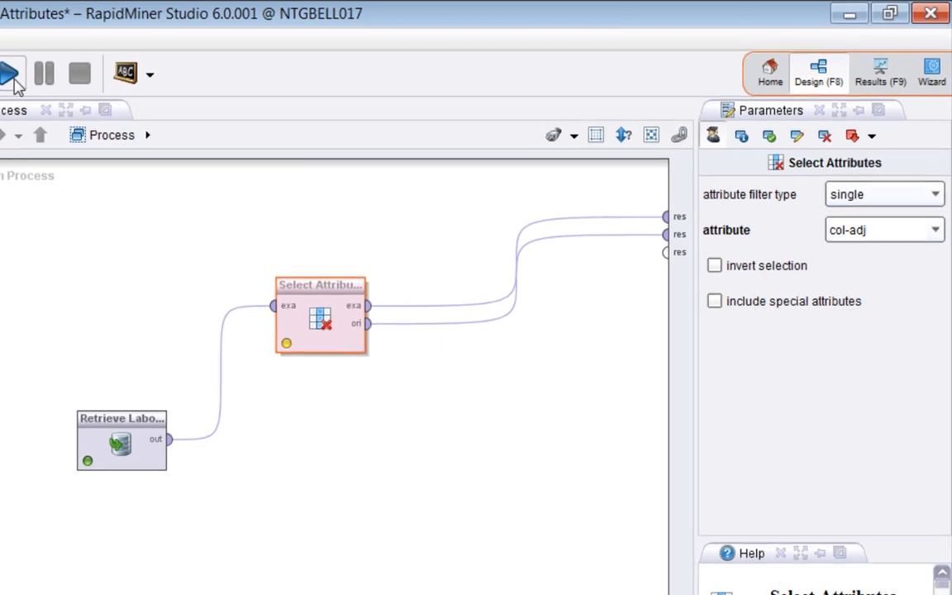
click(10, 77)
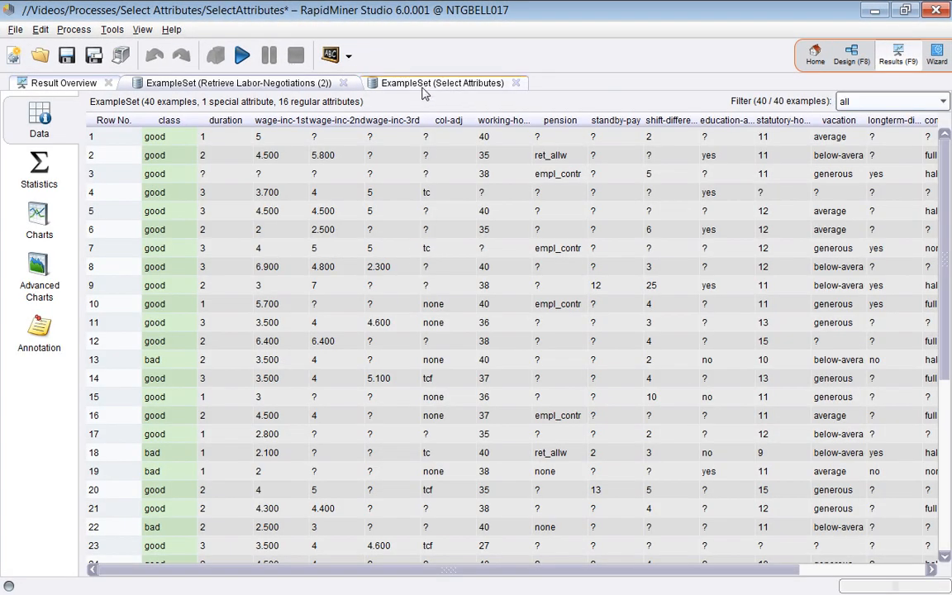
click(423, 88)
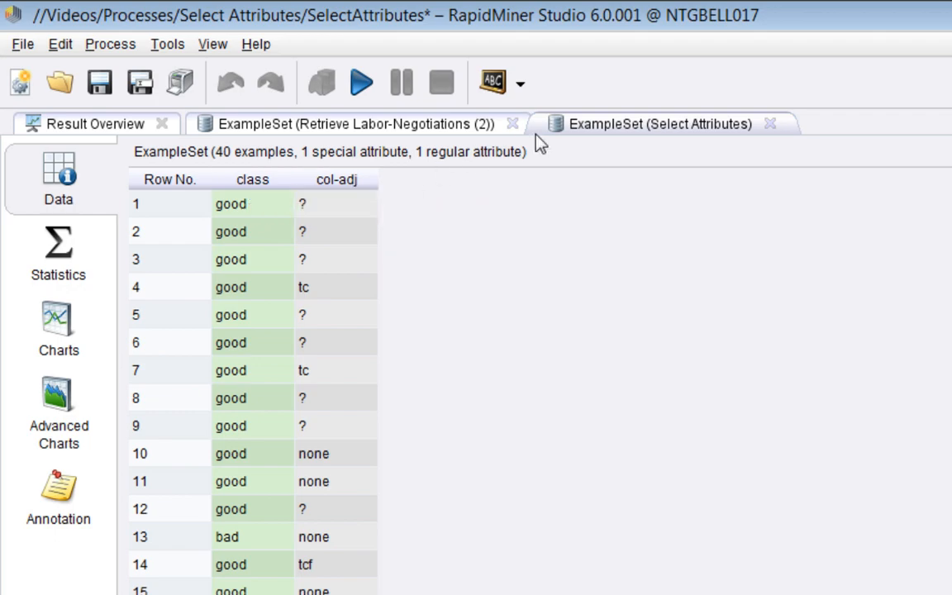
- Rerun the process with include special attributes enabled and the connection from the ori output to the results removed
click(951, 80)
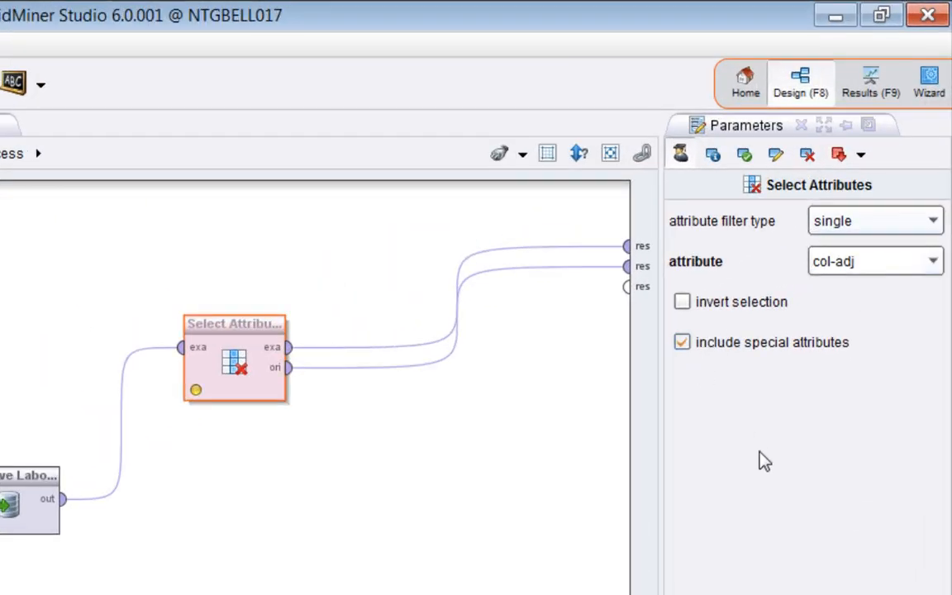
click(399, 377)
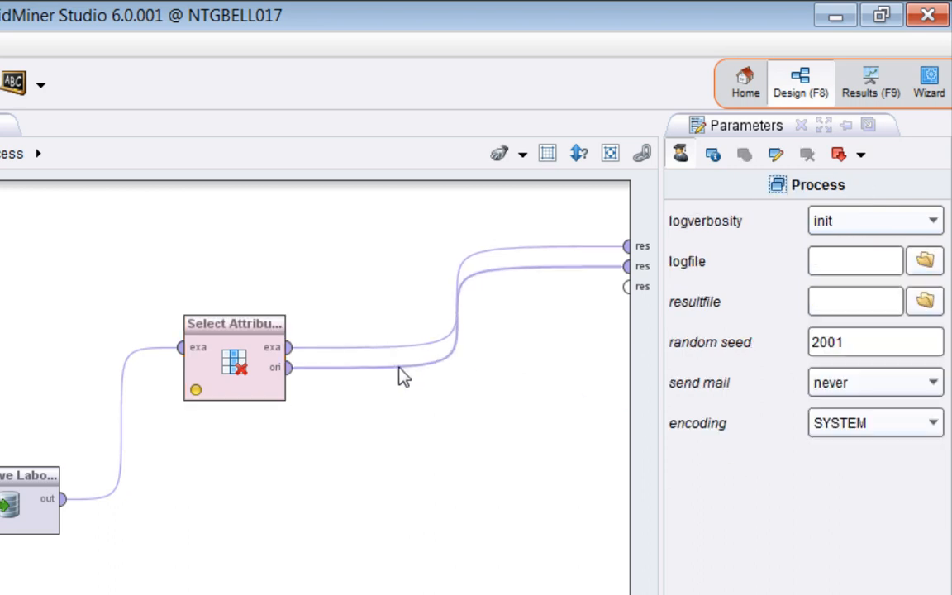
key(Delete)
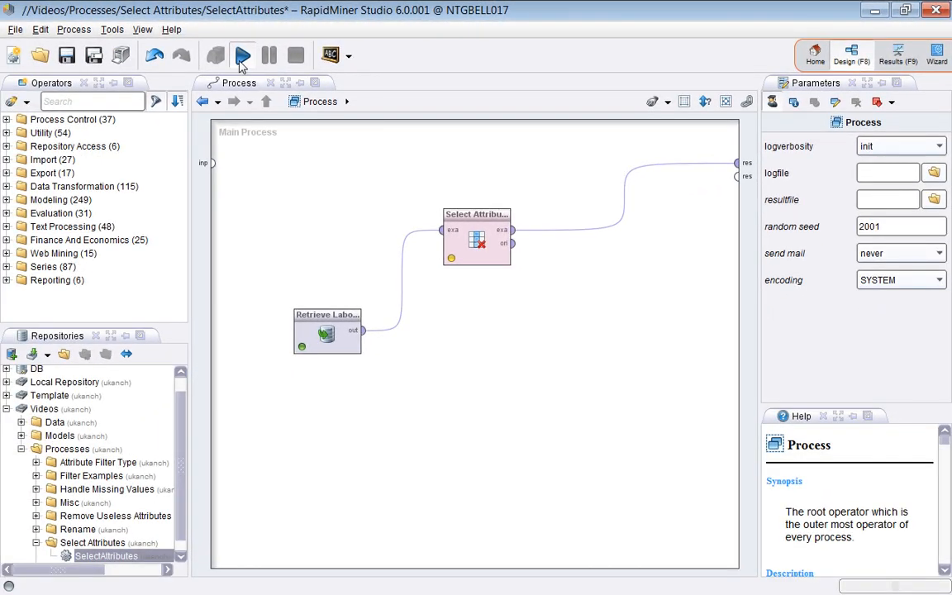
click(241, 56)
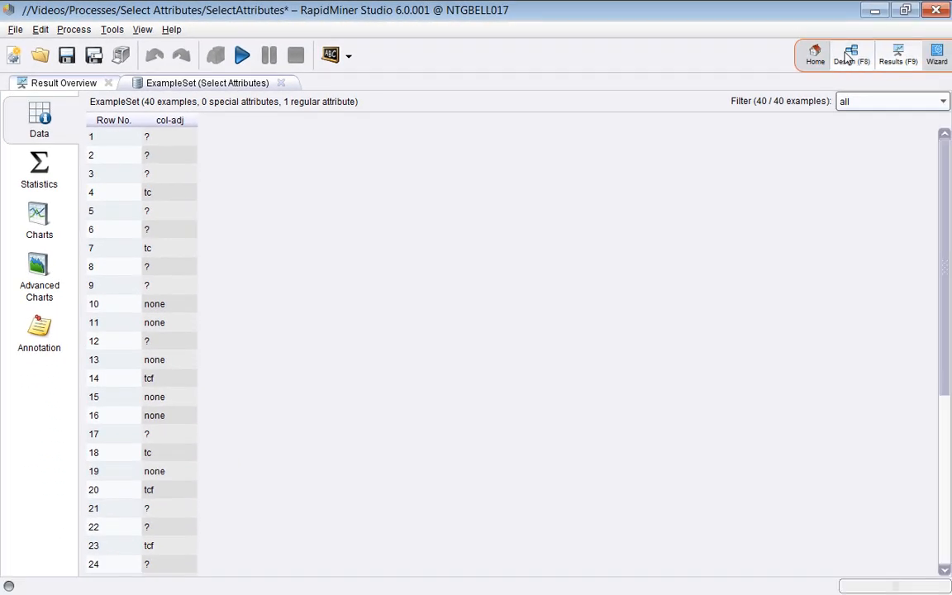
- Rerun the process with invert selection enabled for col-adj and sort the resulting attribute statistics by name
key(F8)
click(461, 237)
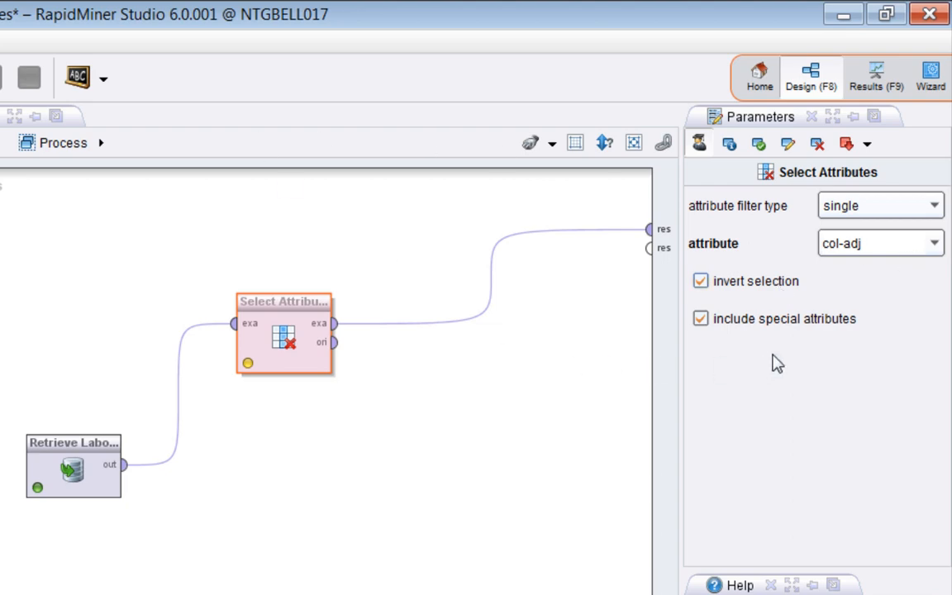
click(60, 72)
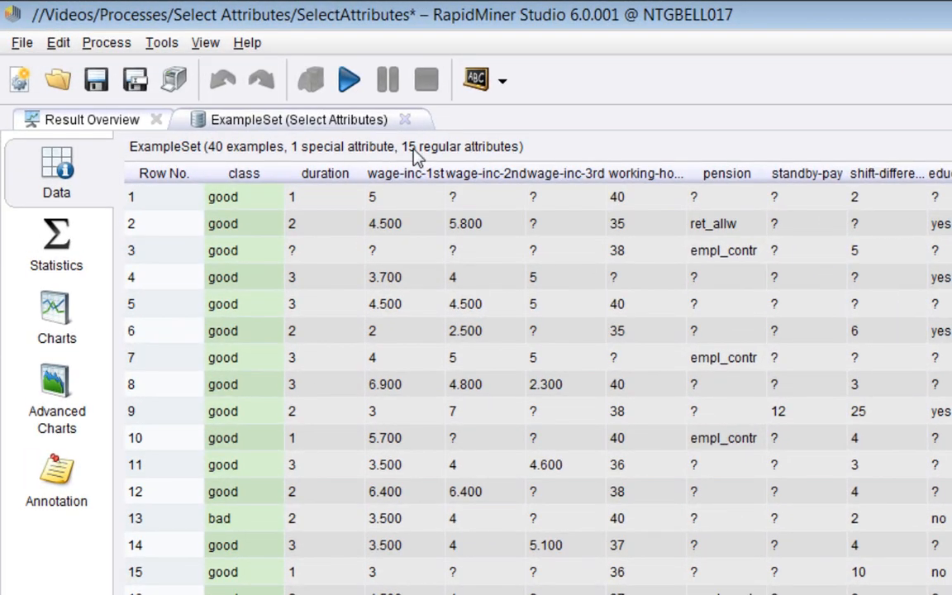
click(50, 263)
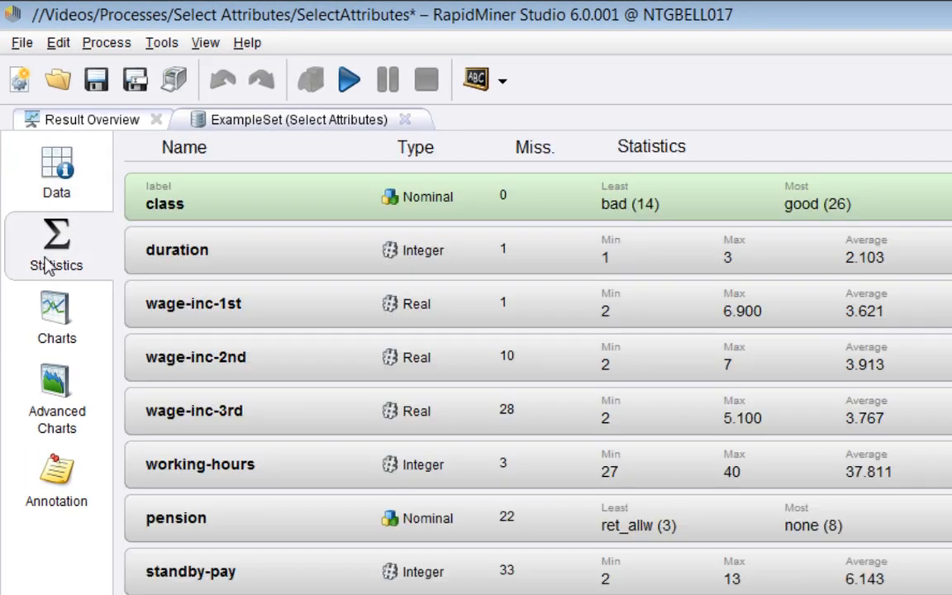
click(188, 149)
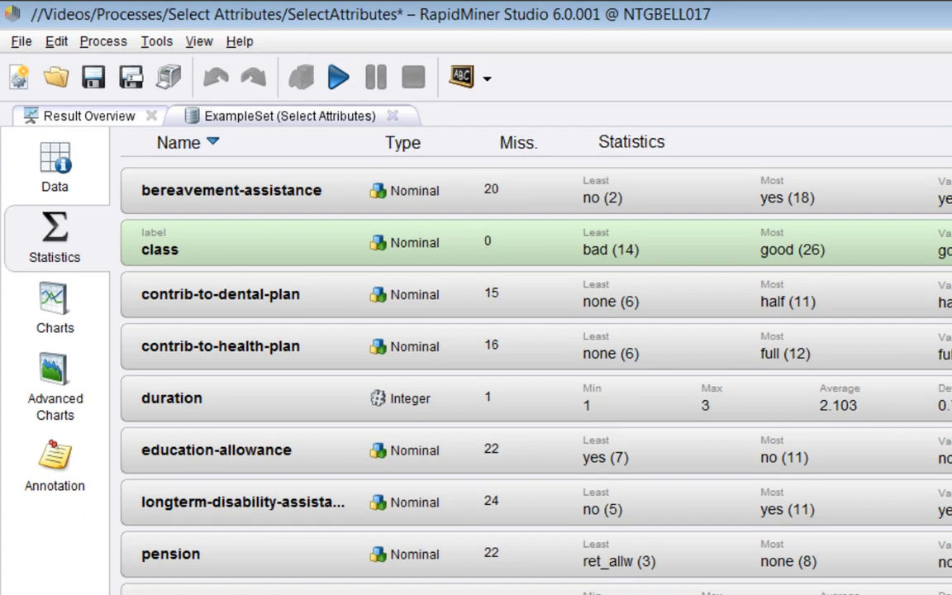
- Turn off invert selection and include special attributes on Select Attributes, and set the attribute filter type to subset
click(851, 55)
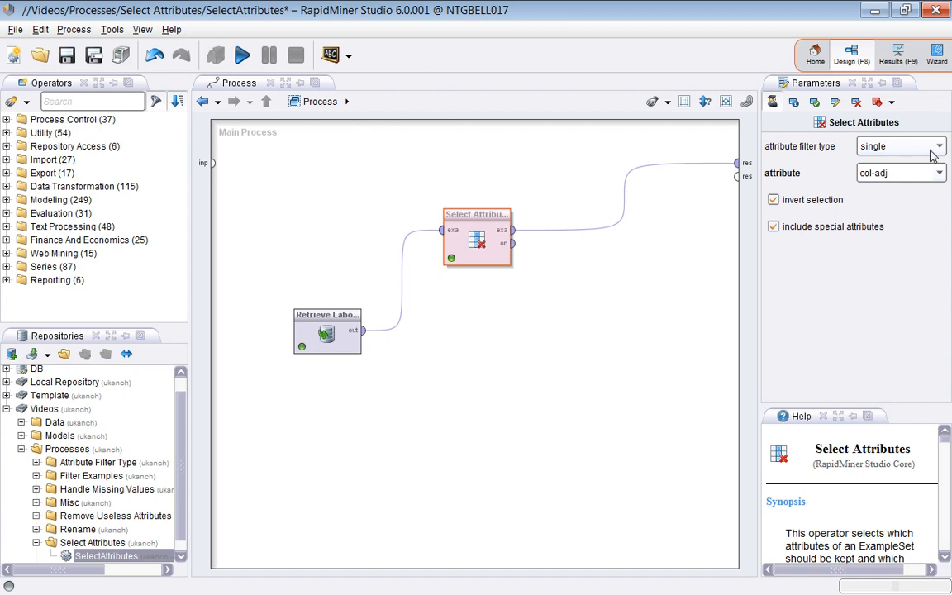
click(794, 202)
click(796, 226)
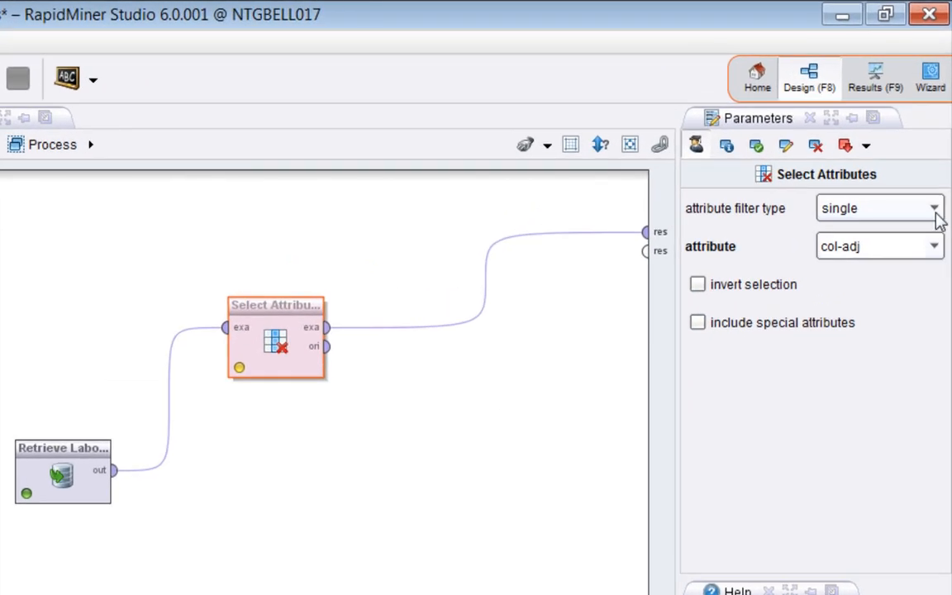
click(936, 211)
click(754, 272)
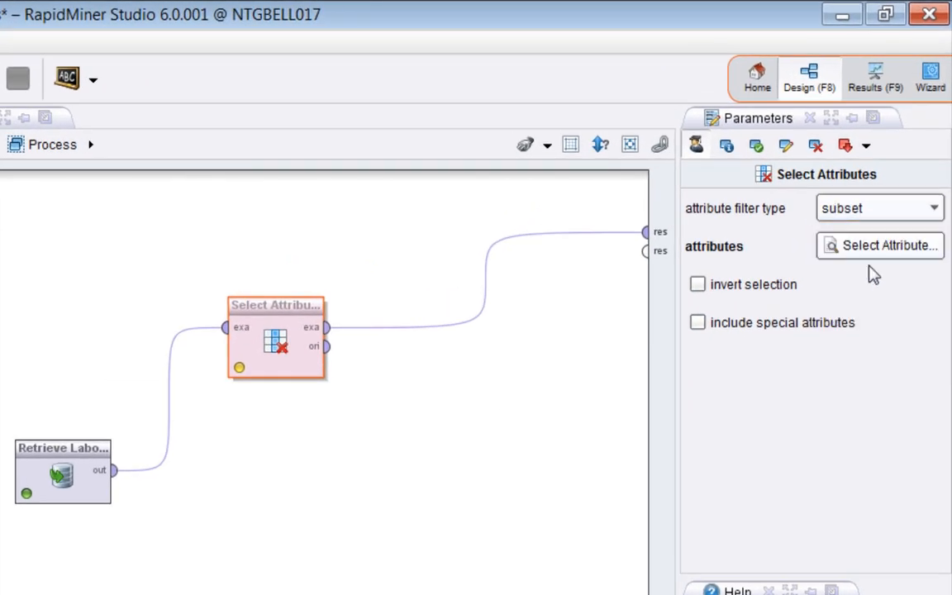
- Open the subset attribute selection and remove col-adj and bereavement-assistance from the selected attributes
click(865, 253)
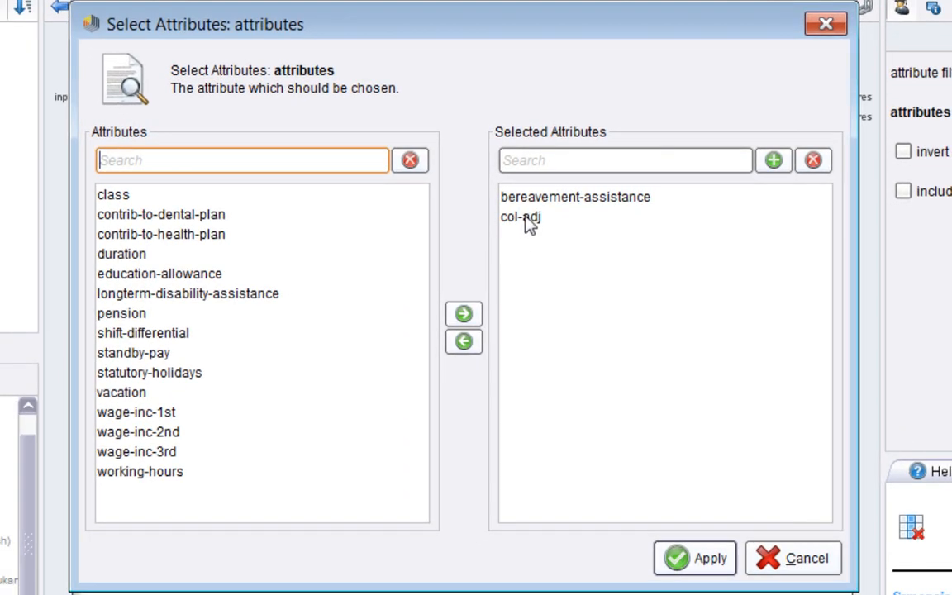
click(531, 206)
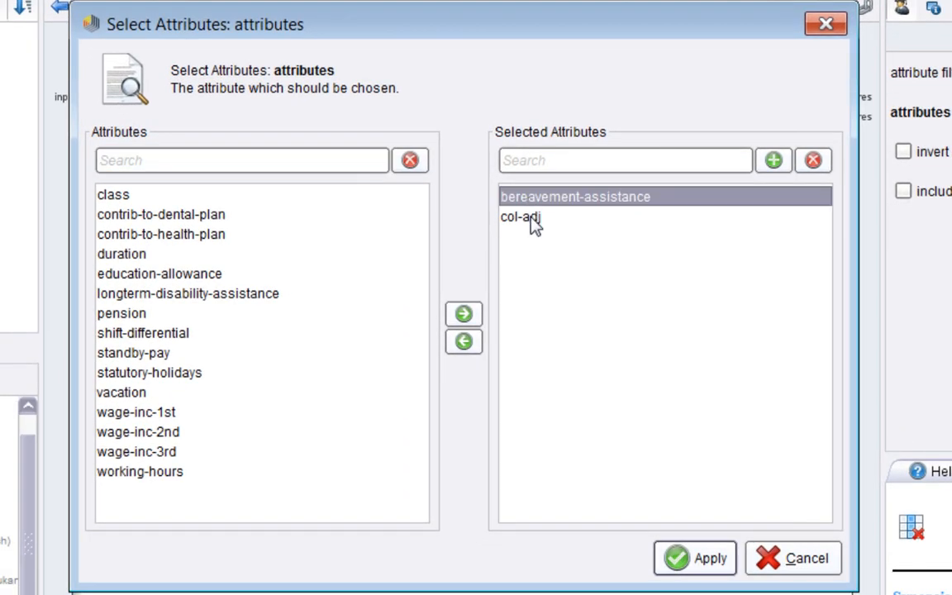
click(536, 218)
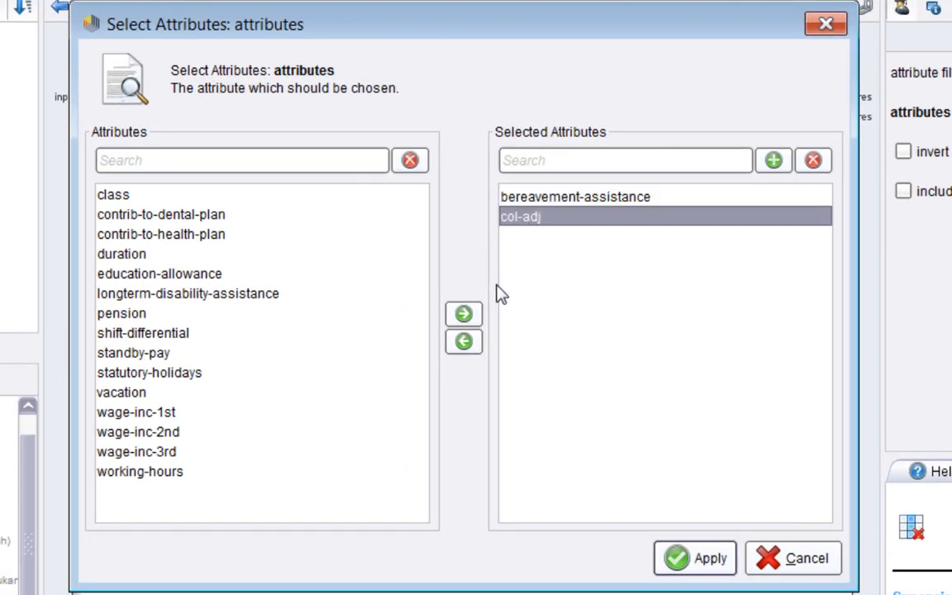
click(464, 342)
click(513, 198)
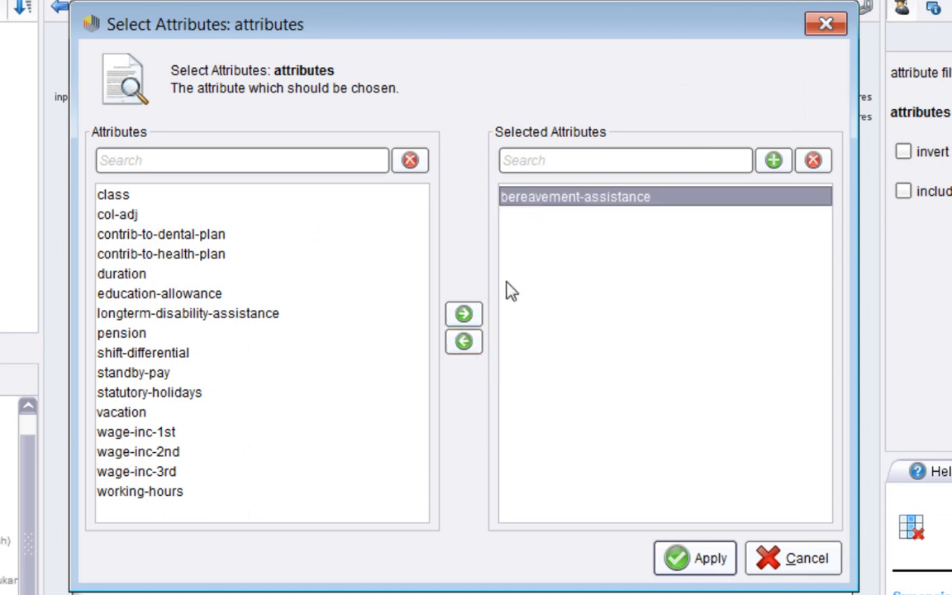
click(464, 342)
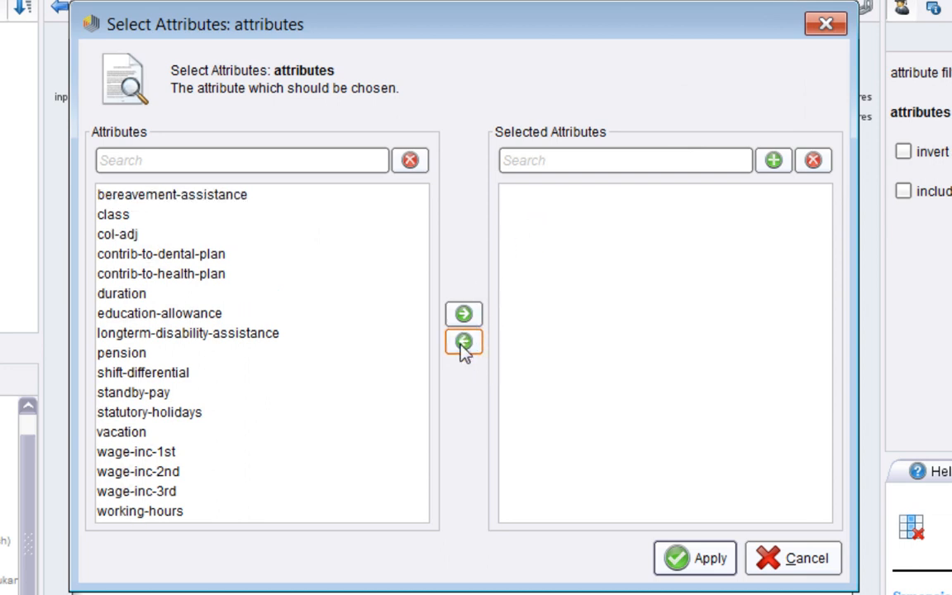
- Add col-adj, duration and wage-inc-3rd to the selected attributes and apply the subset
click(149, 236)
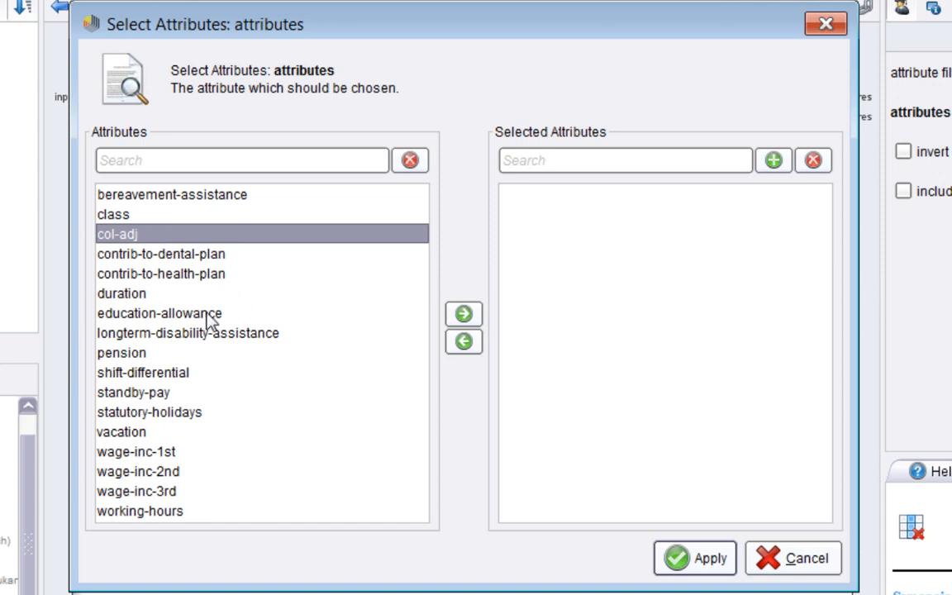
ctrl+click(119, 295)
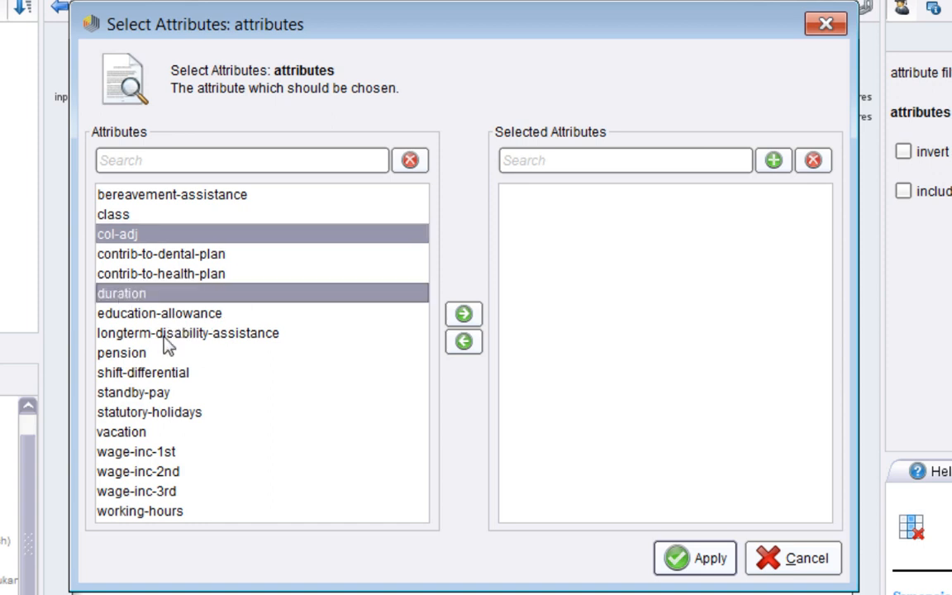
ctrl+click(171, 492)
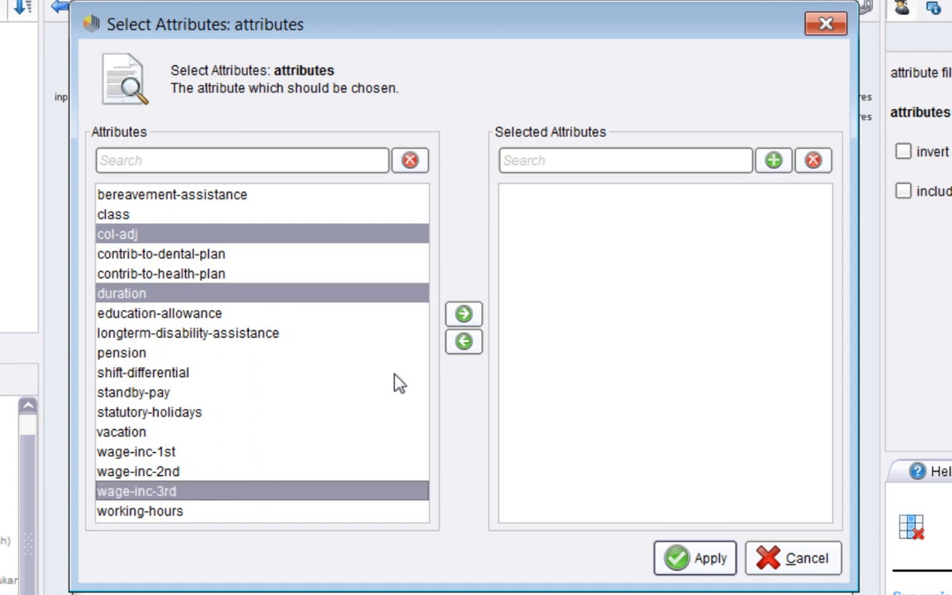
click(461, 318)
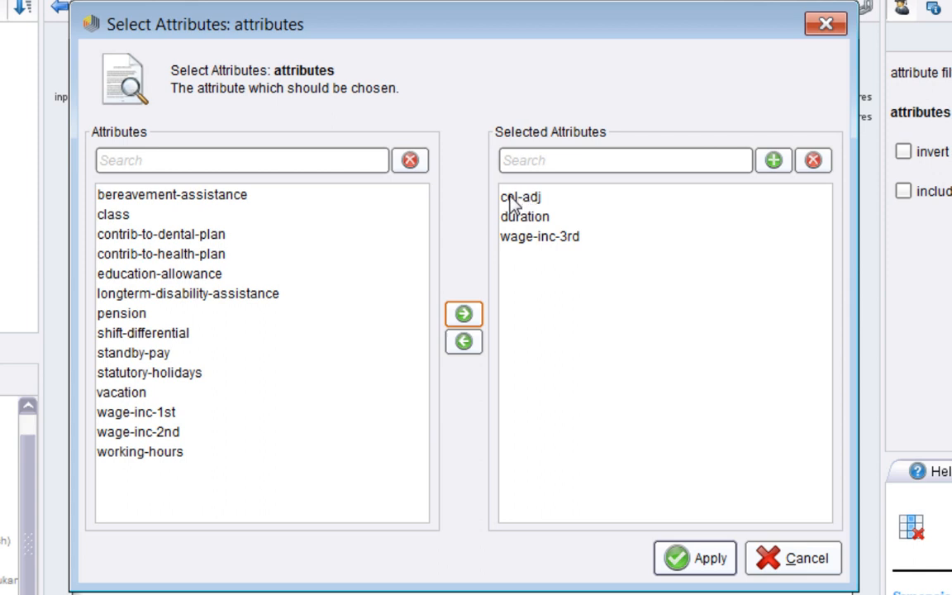
click(711, 561)
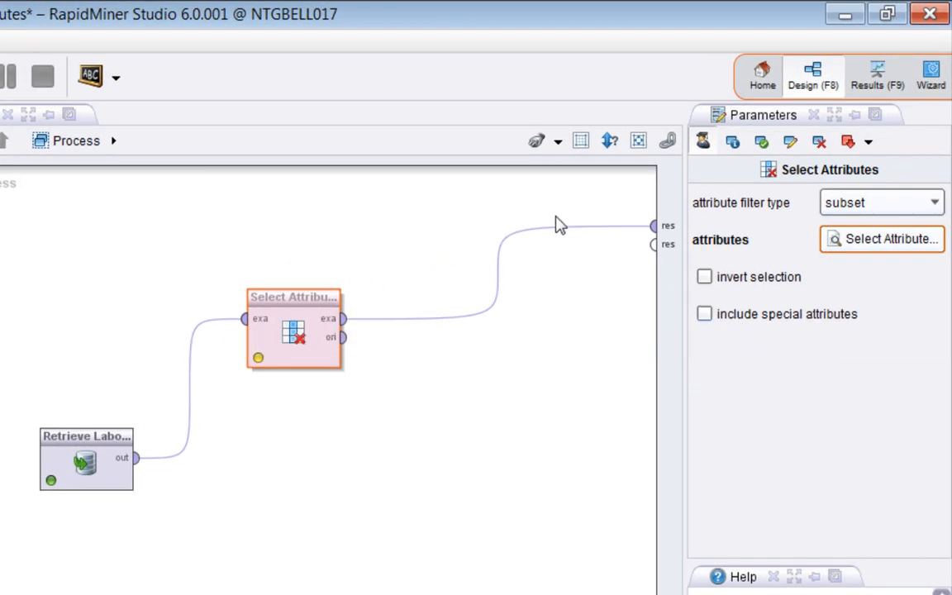
- Run the process with the new subset and view the resulting example set's statistics
click(83, 61)
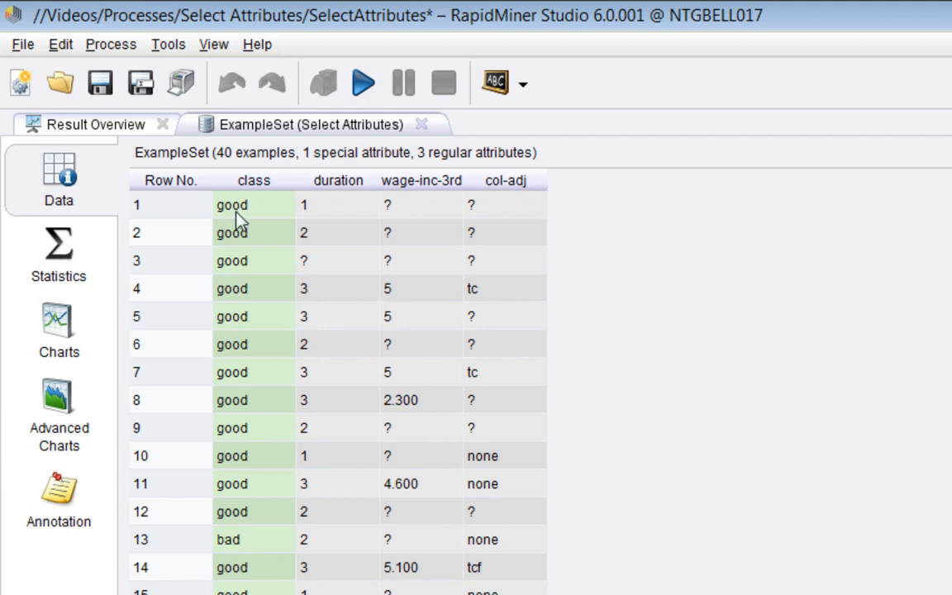
click(41, 240)
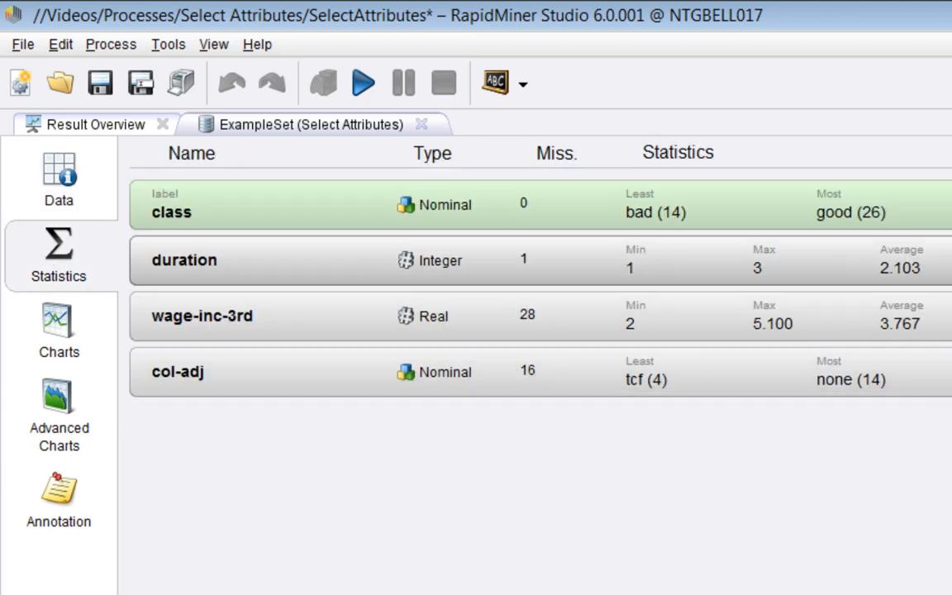
- Enable include special attributes on Select Attributes, rerun the process and view the resulting statistics
key(F8)
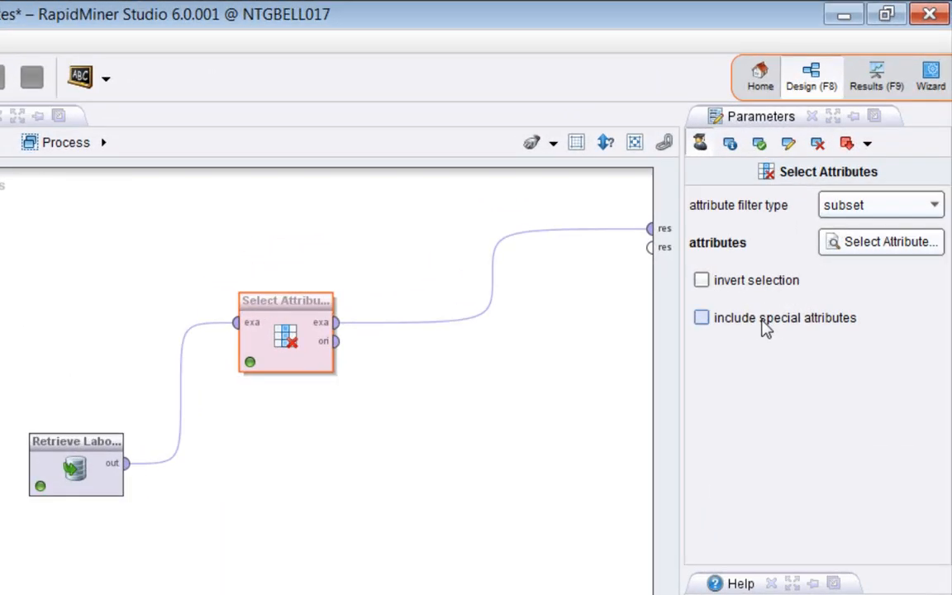
click(849, 240)
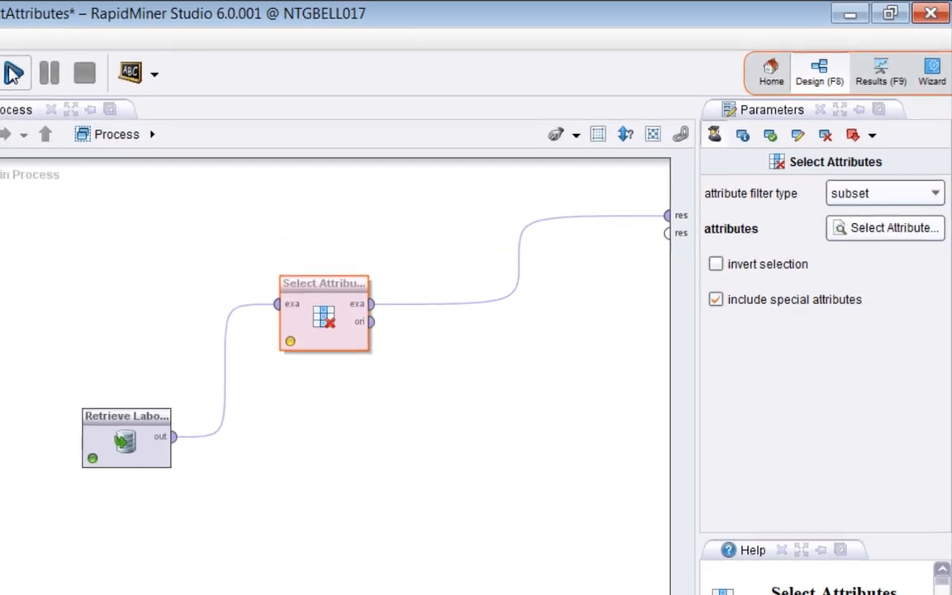
key(F11)
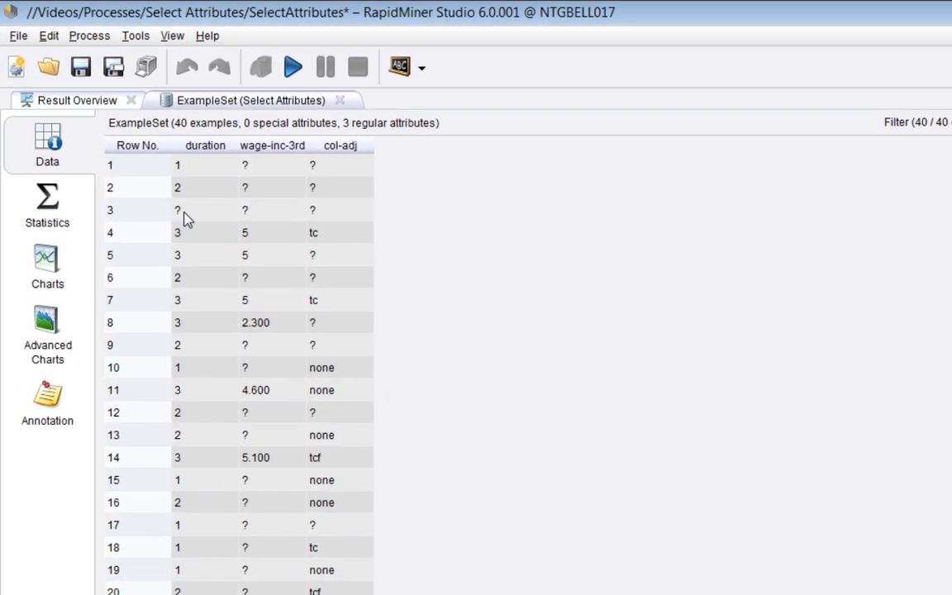
click(46, 182)
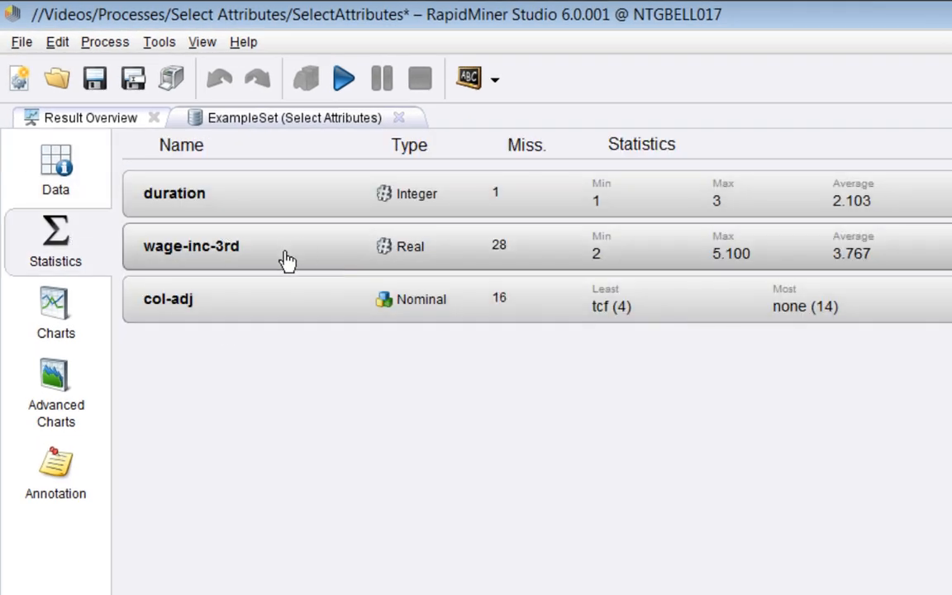
- Turn off include special attributes on Select Attributes and set the attribute filter type to regular_expression
click(810, 77)
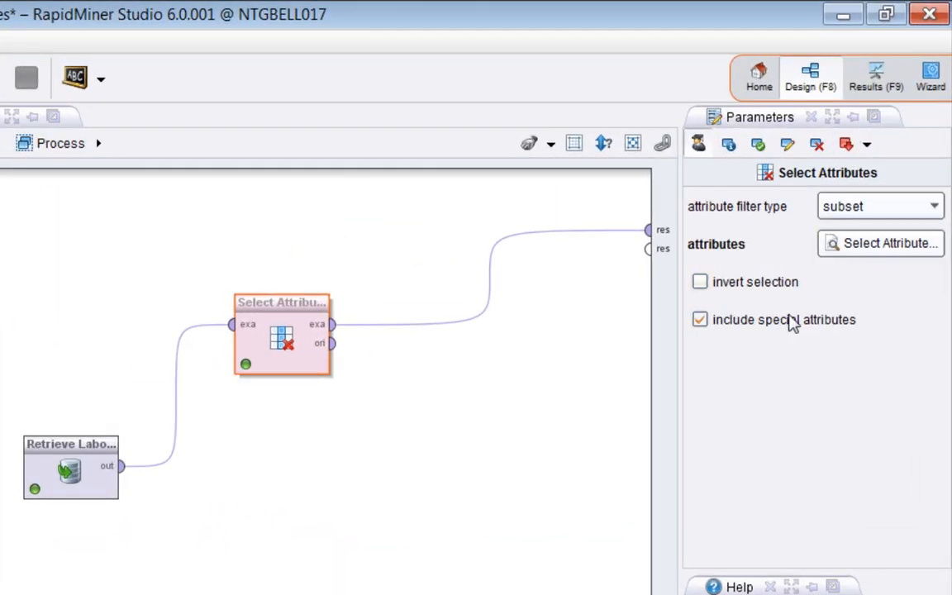
click(769, 327)
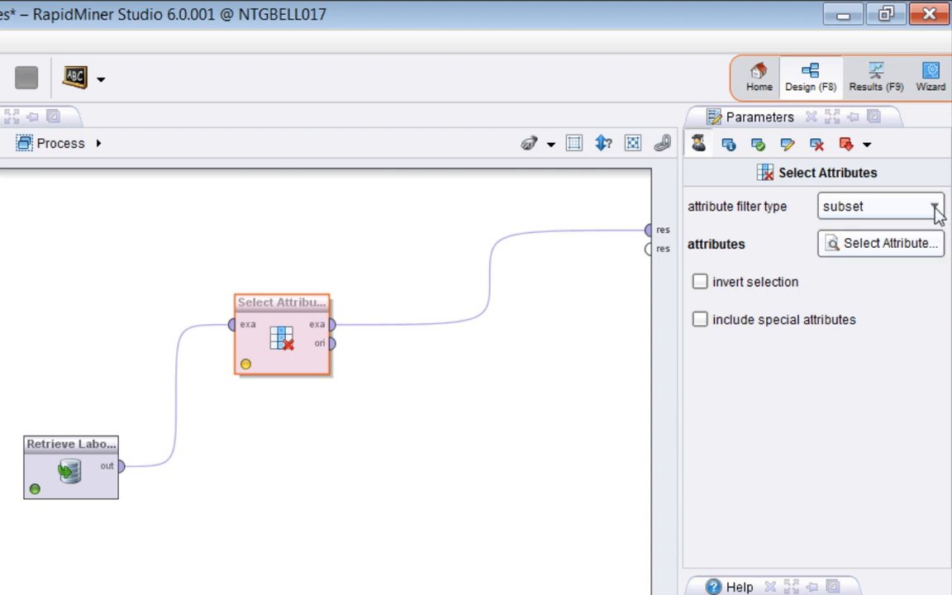
click(935, 209)
click(903, 283)
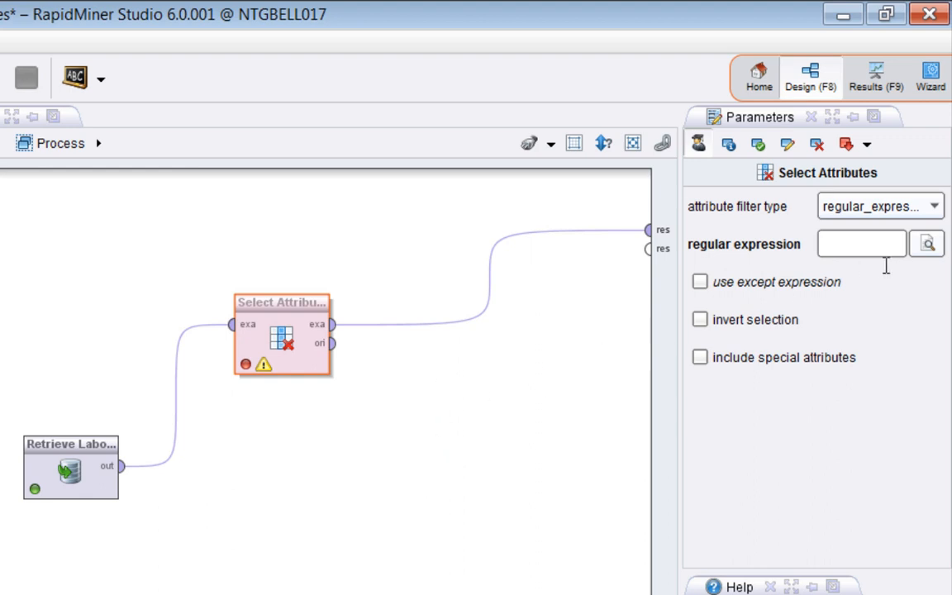
- Enter duration as the regular expression for Select Attributes and run the process
click(881, 258)
text(duration)
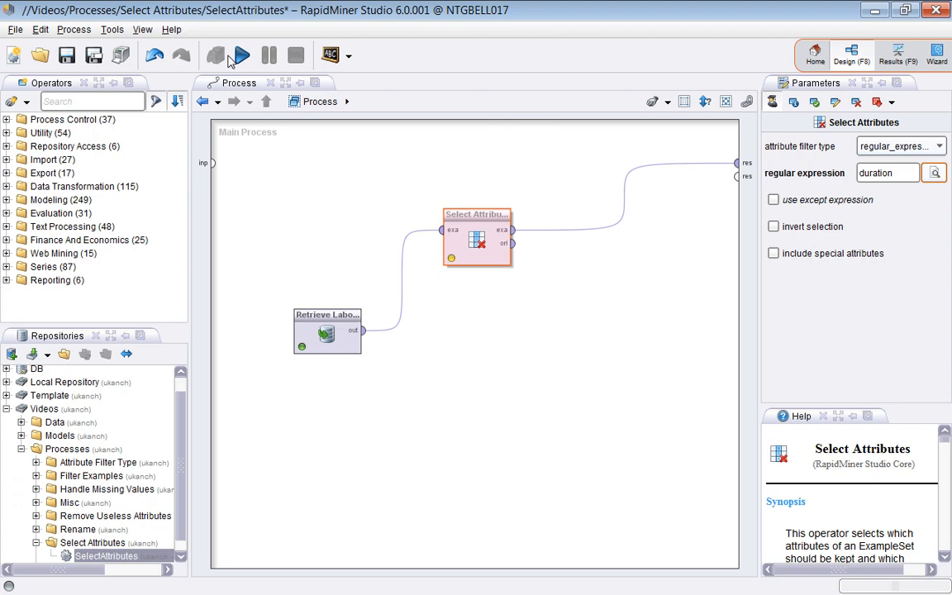
click(239, 56)
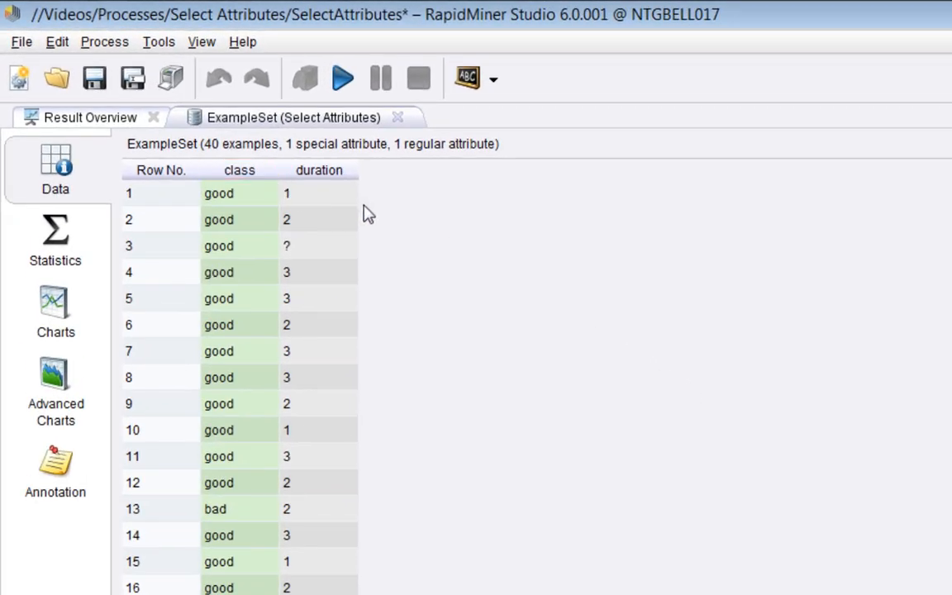
- Open the regular expression editor for Select Attributes and examine its syntax shortcuts, regexp options and result list
click(851, 55)
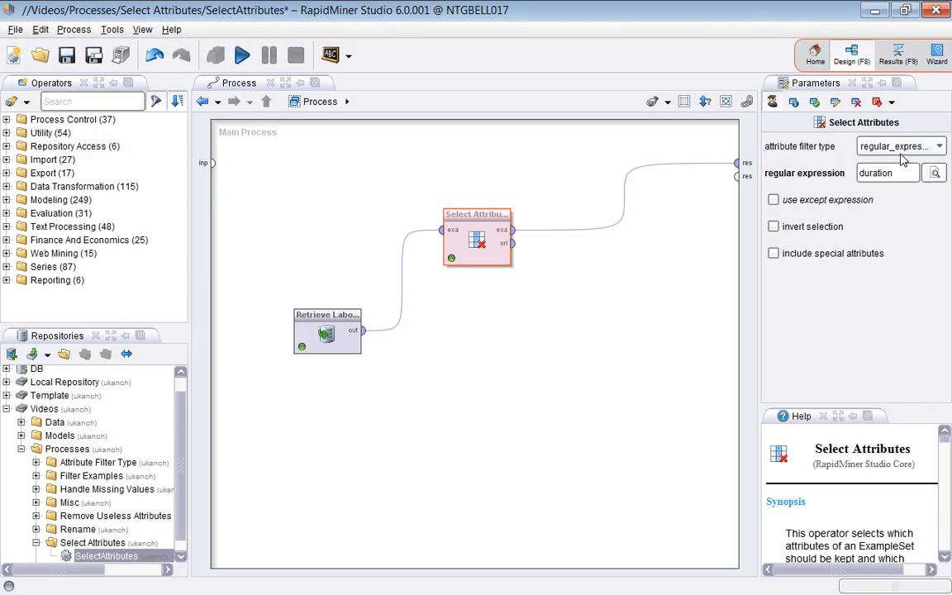
click(936, 173)
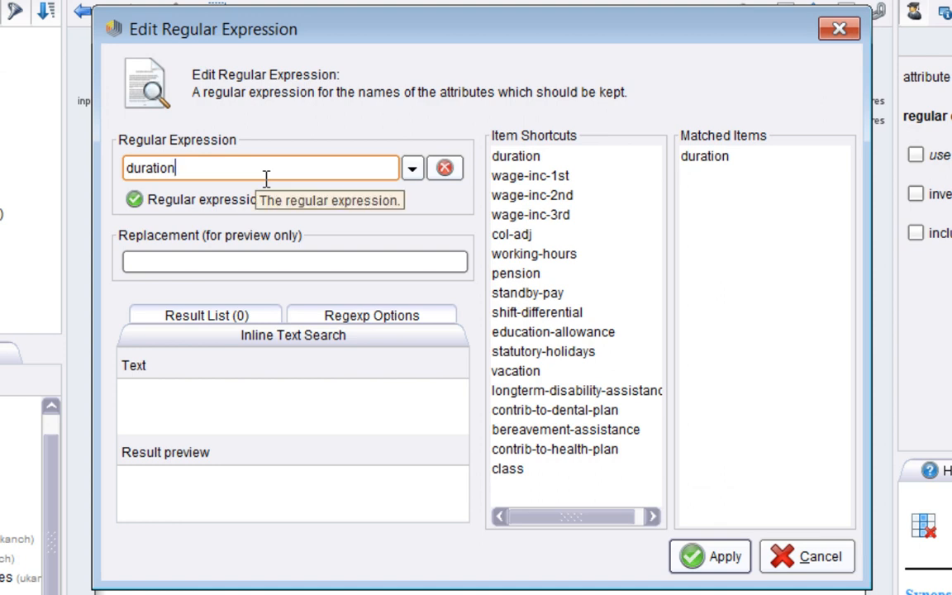
click(415, 174)
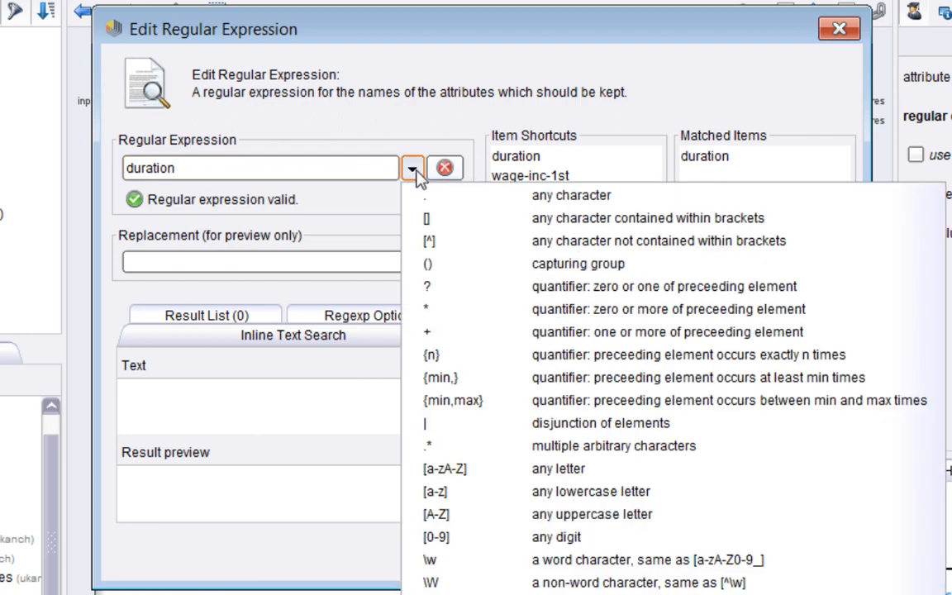
click(419, 177)
click(277, 173)
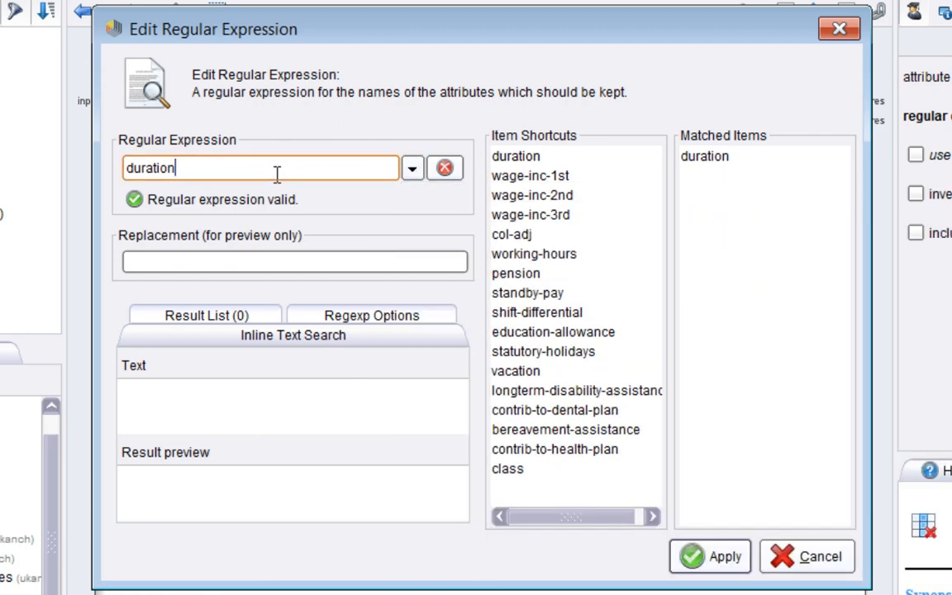
click(371, 318)
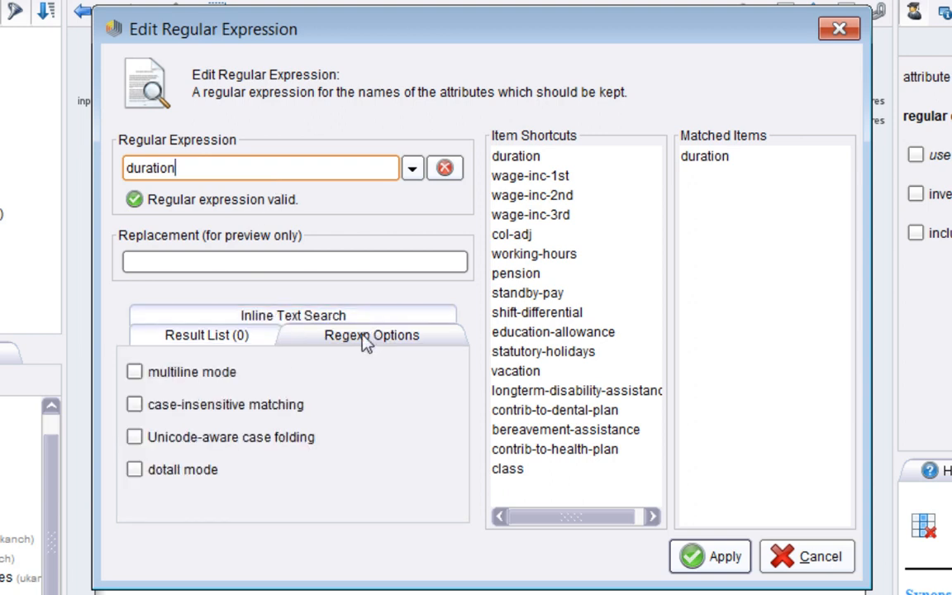
click(238, 315)
click(210, 314)
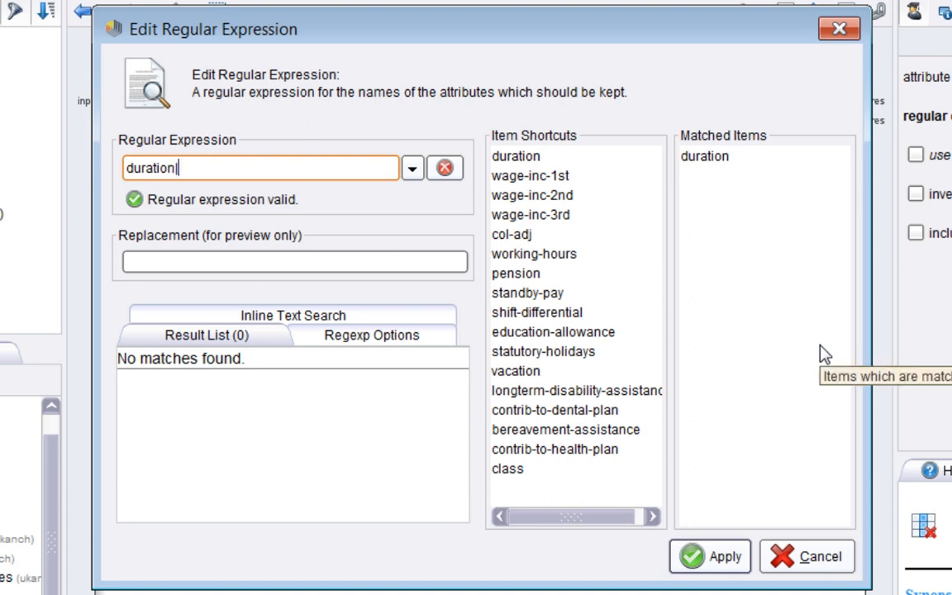
- Extend the regular expression to duration|pension and check the matched items
text(pension)
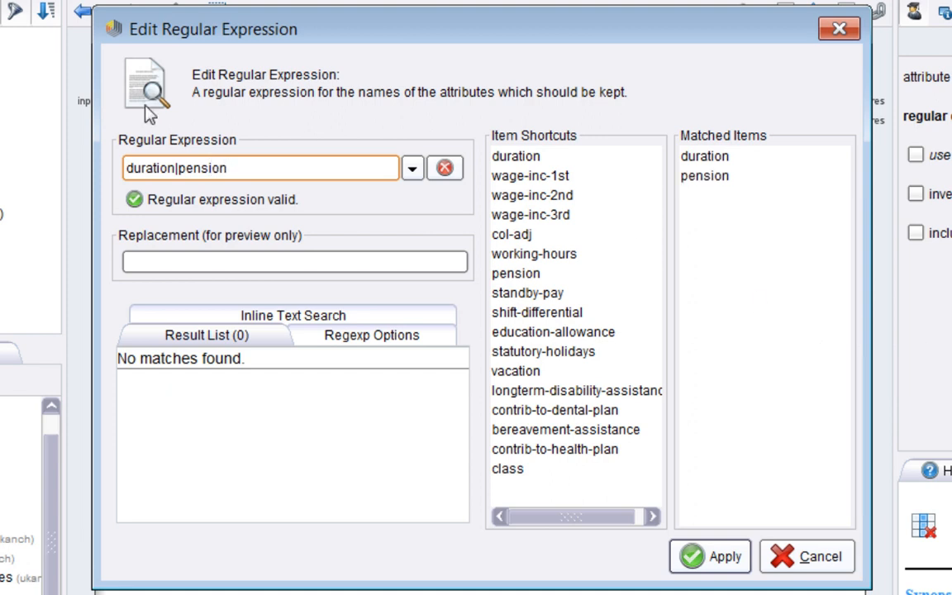
double_click(165, 179)
double_click(195, 171)
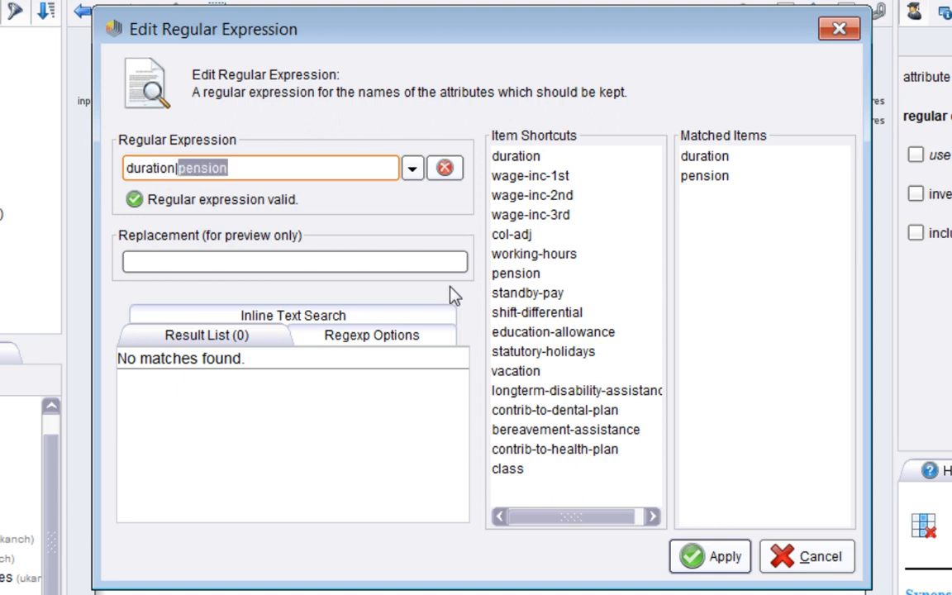
click(318, 179)
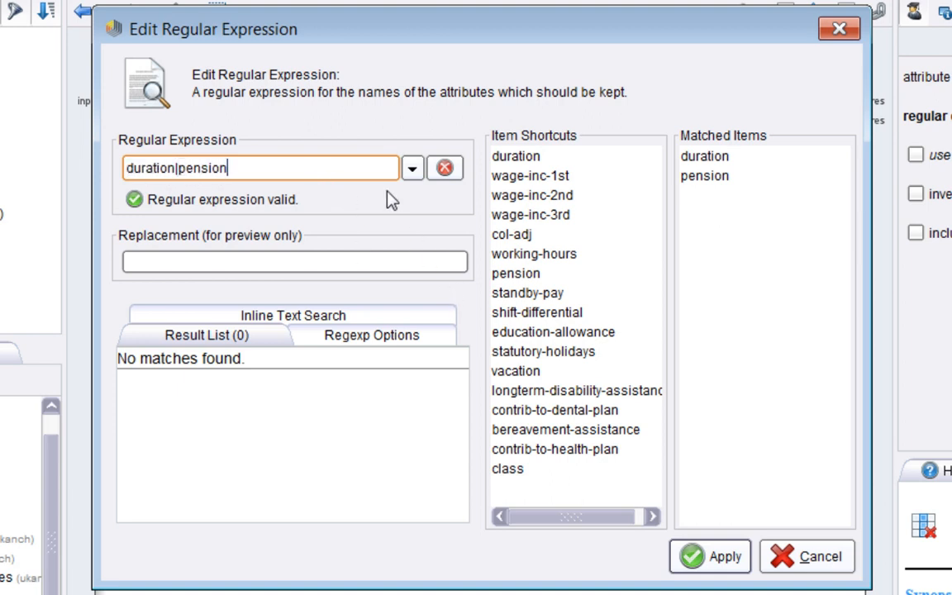
click(717, 171)
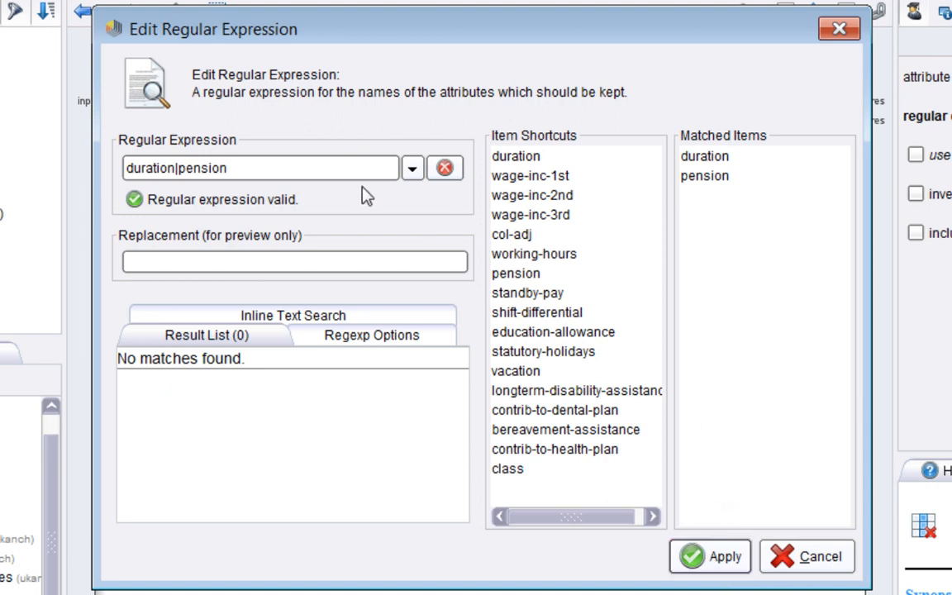
- Replace the regular expression with .*\-{1}.* to match attribute names containing a hyphen
click(264, 178)
drag(265, 178, 116, 168)
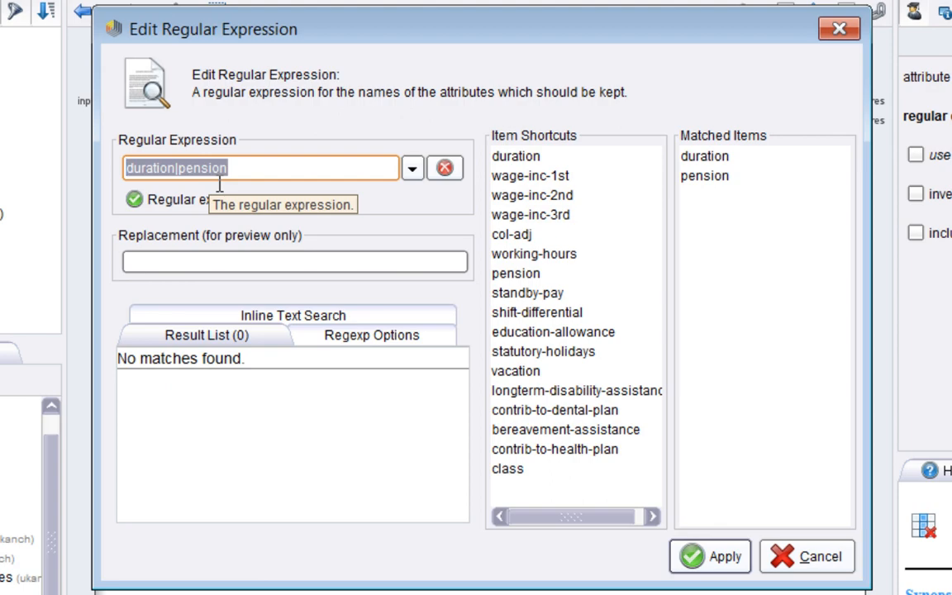
key(BackSpace)
text(.*)
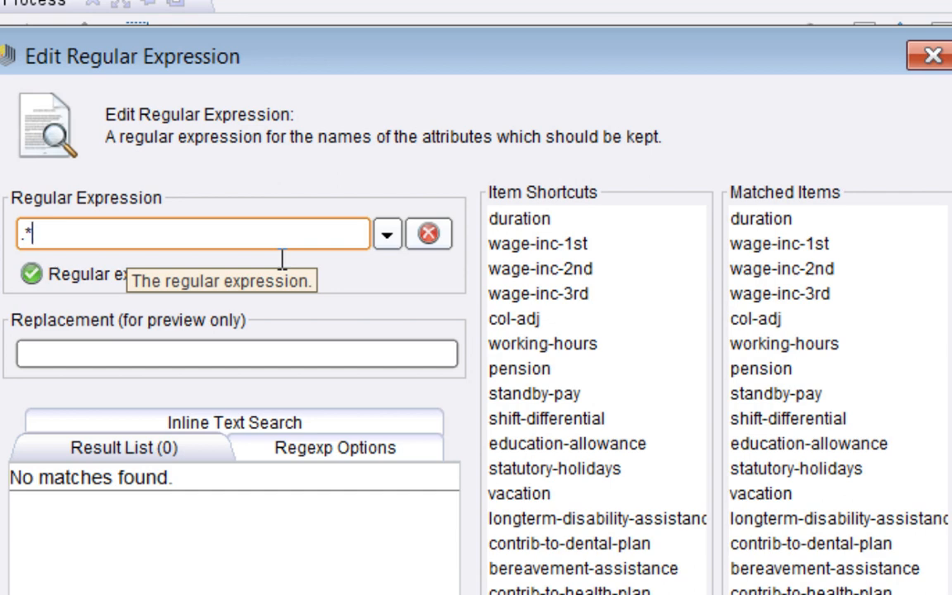
text(\-)
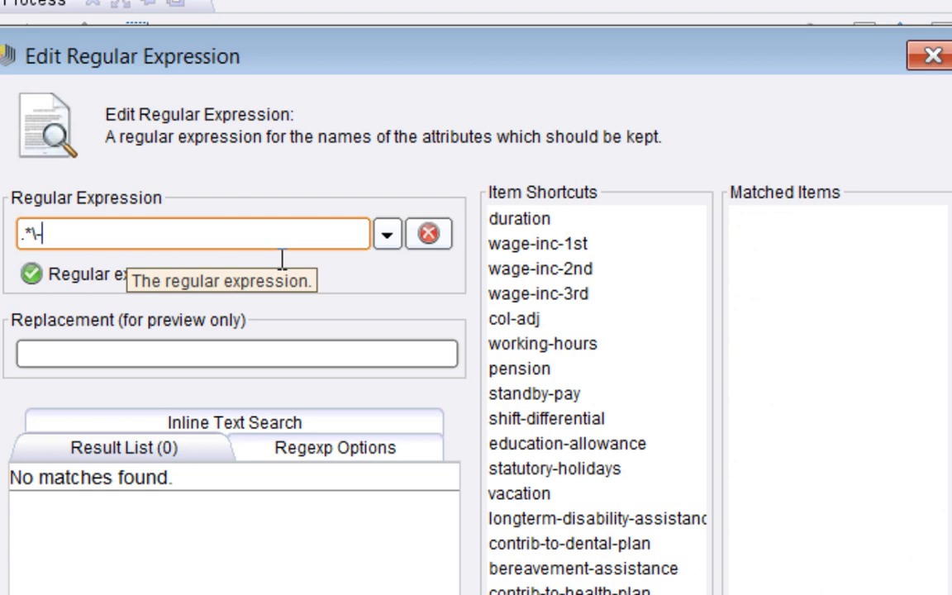
text({1})
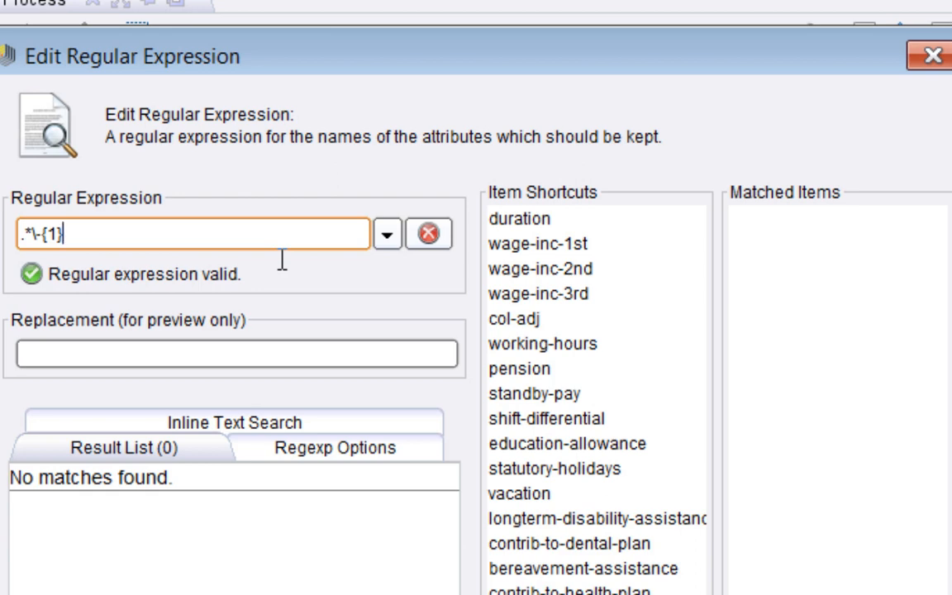
text(.*)
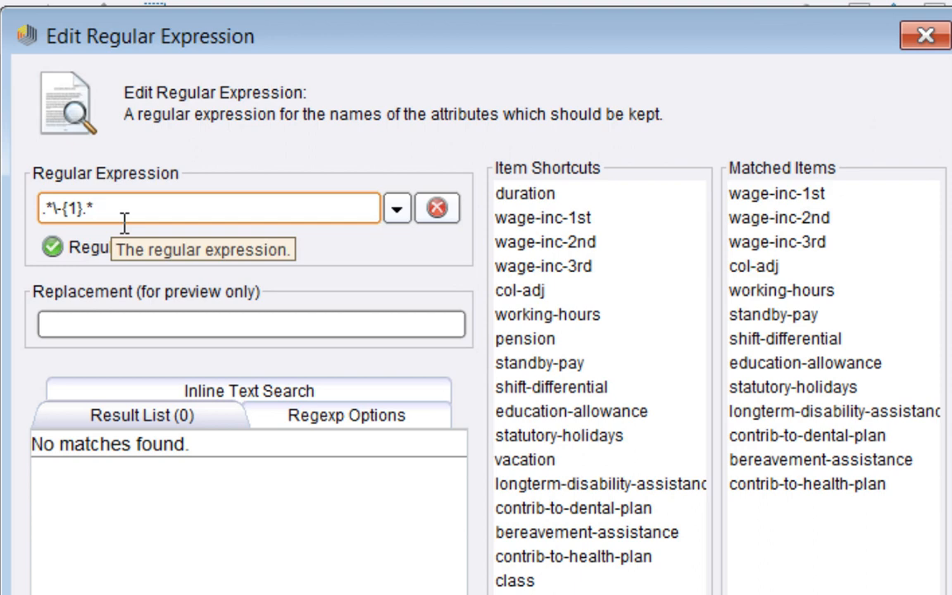
- Extend the regular expression to .*\-{1}.*\-{1}.*\-{1}.* to match attribute names containing three hyphens
text(\-{1})
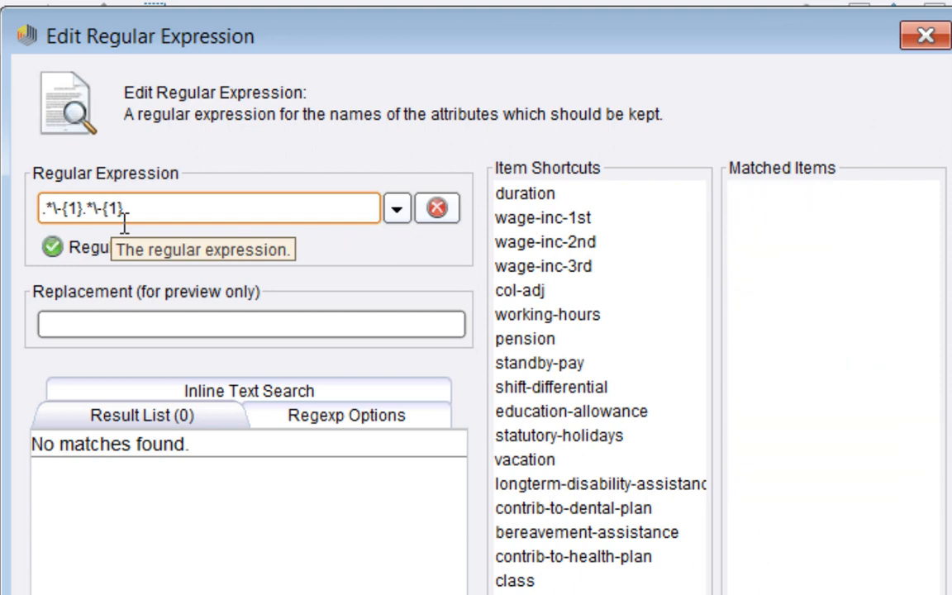
text(.*)
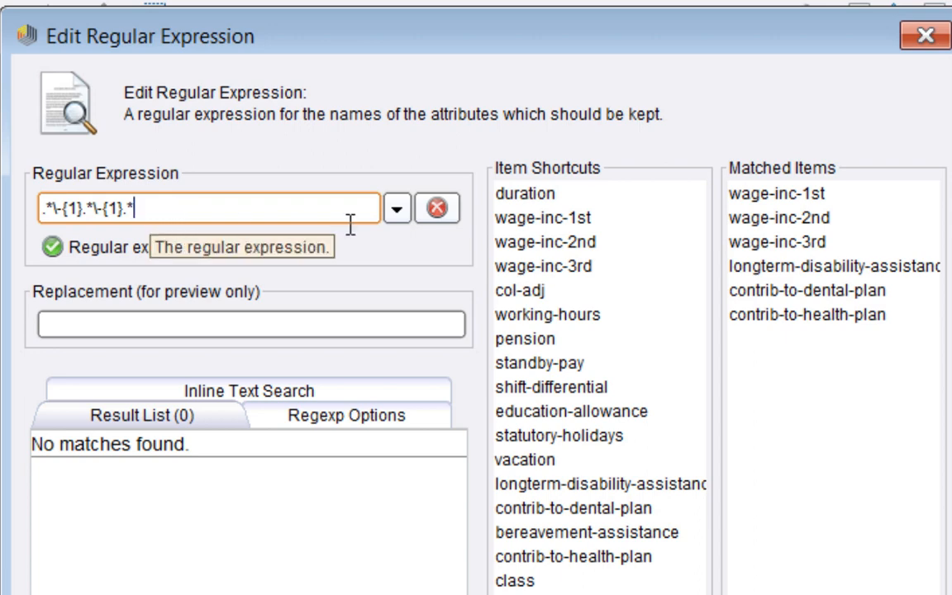
text(\-{1)
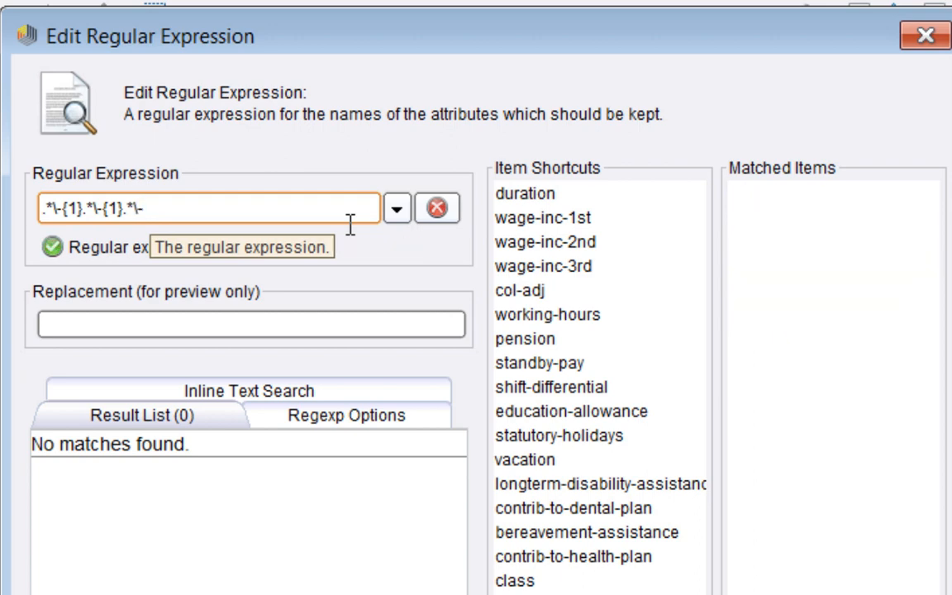
text(}.*)
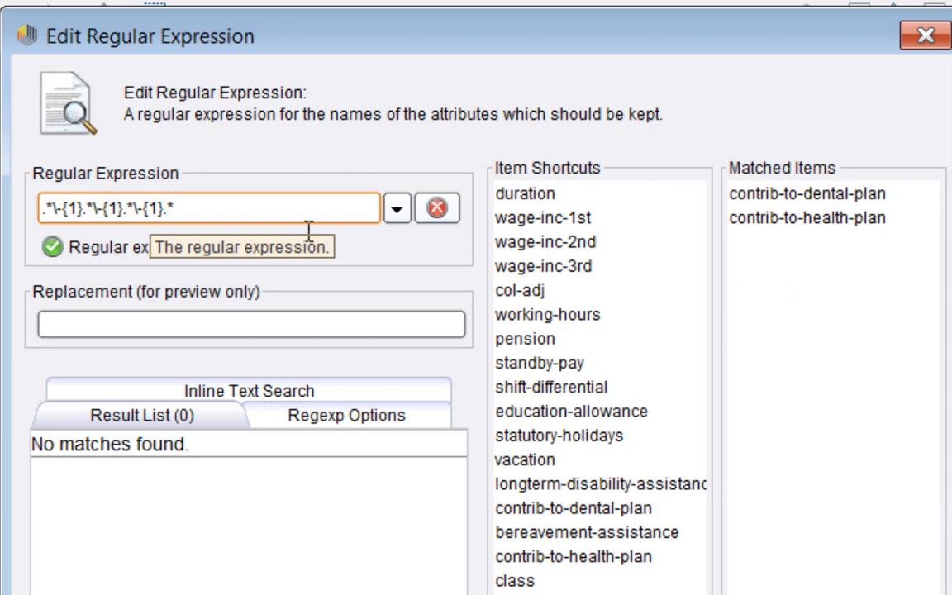
- Apply the edited regular expression and run the process to view the statistics of the selected attributes
key(Return)
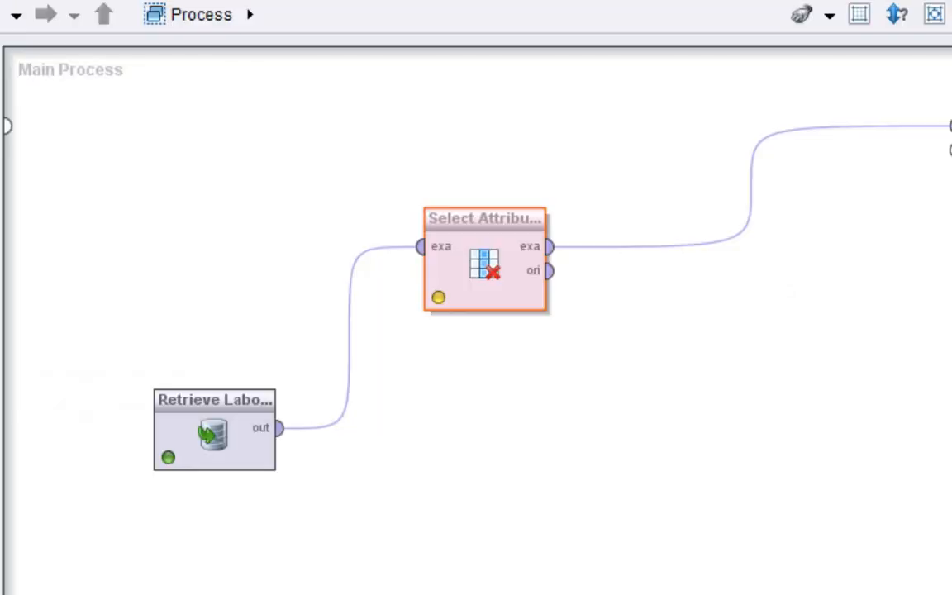
key(F11)
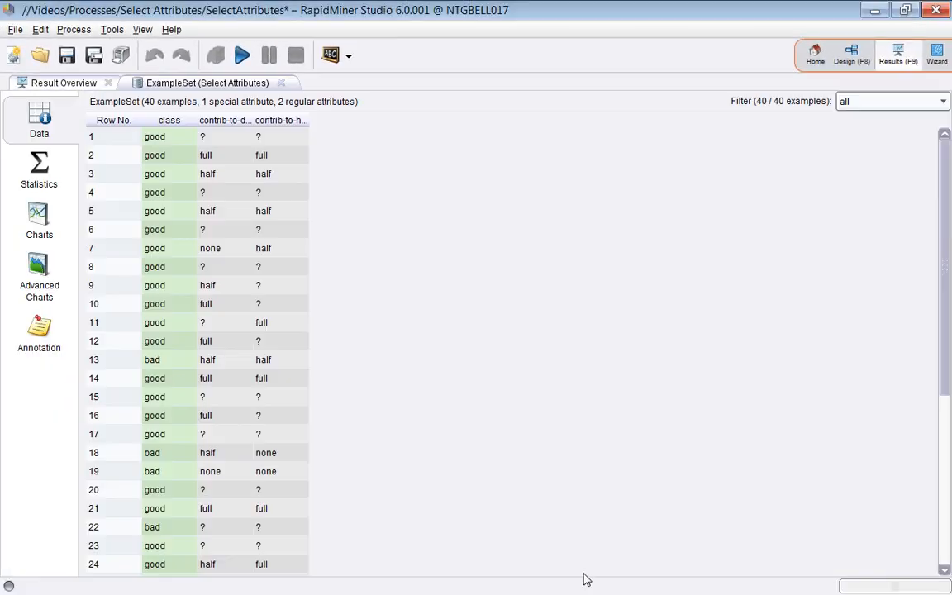
click(39, 170)
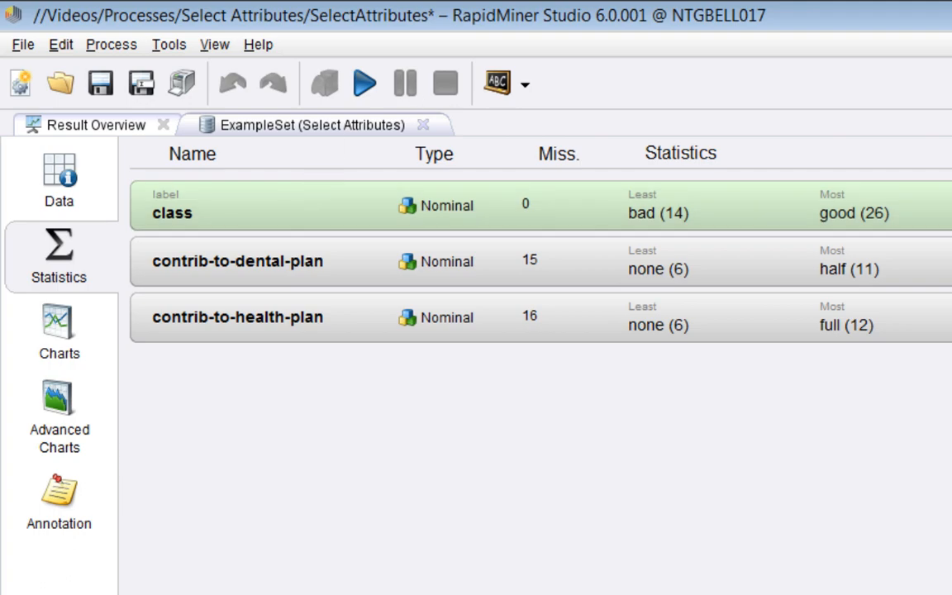
- Enable the except expression on Select Attributes and set the except regular expression to .*health.*
click(863, 66)
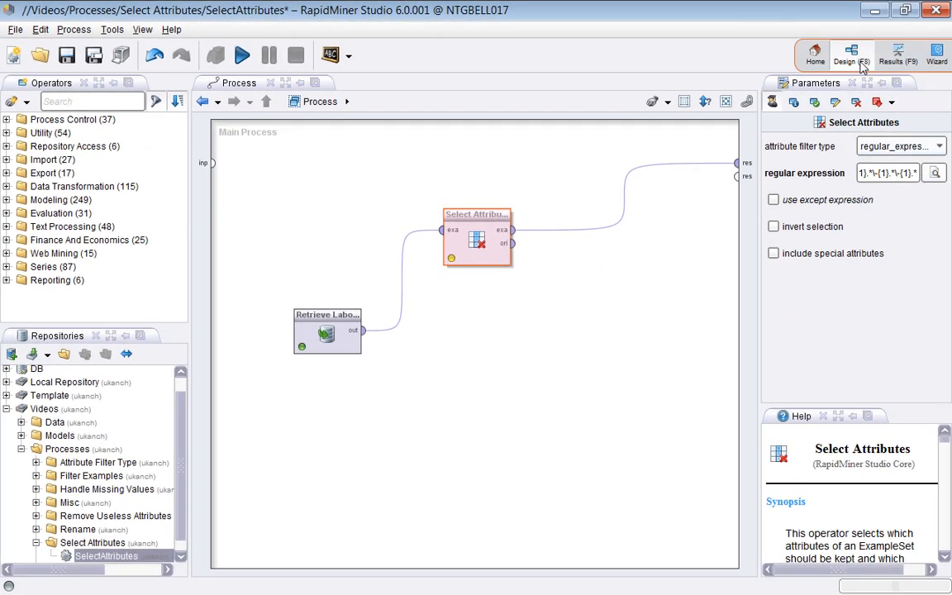
click(774, 201)
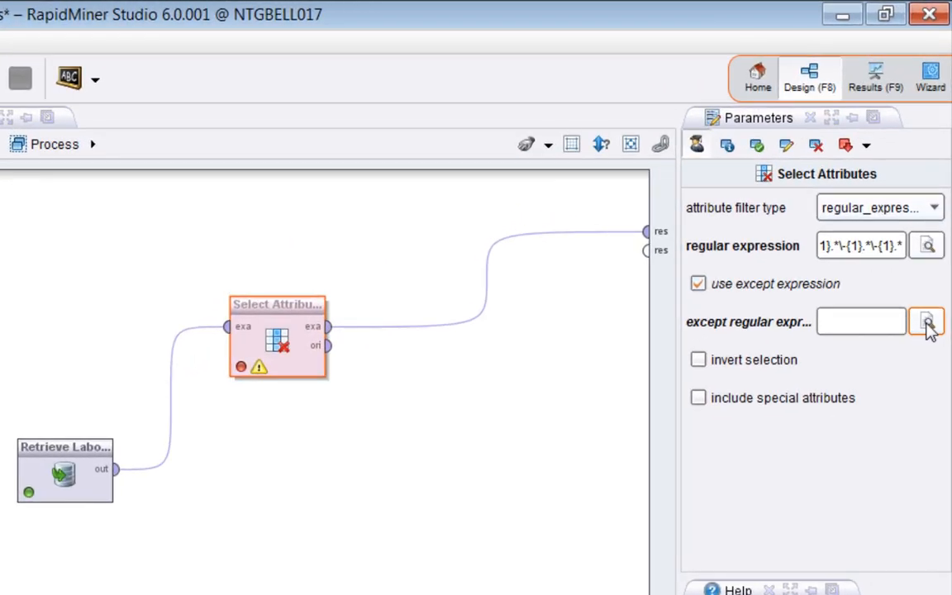
click(927, 322)
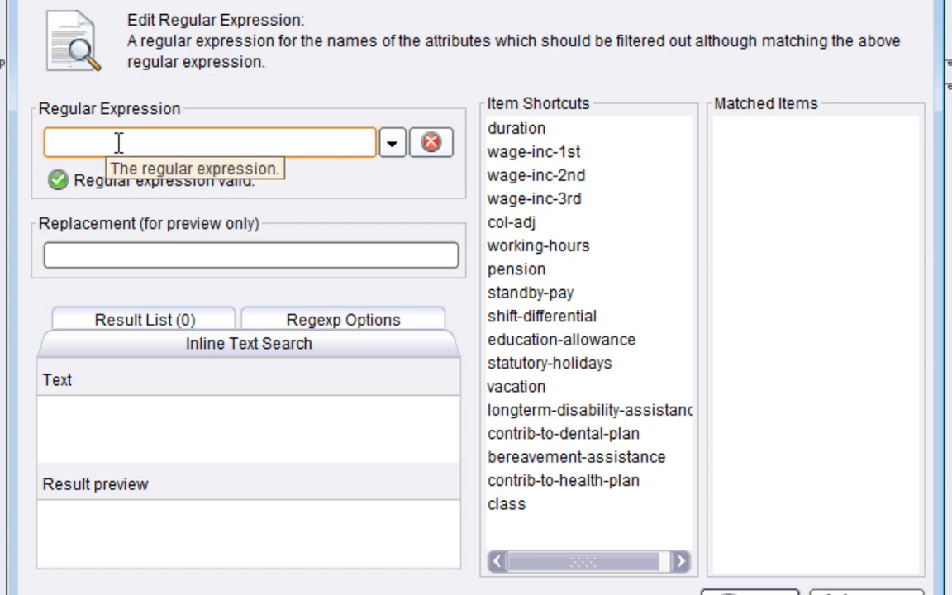
text(.*)
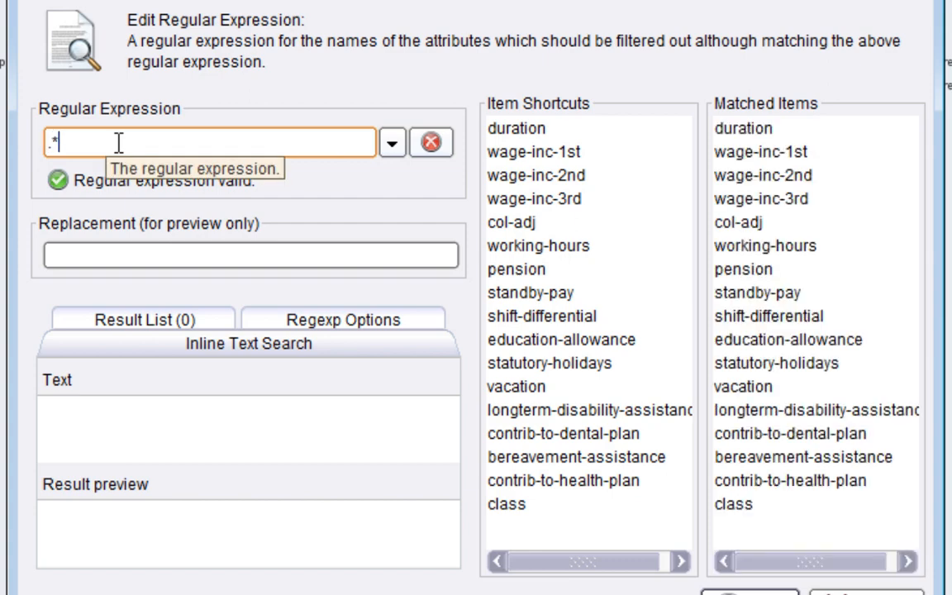
text(health.*)
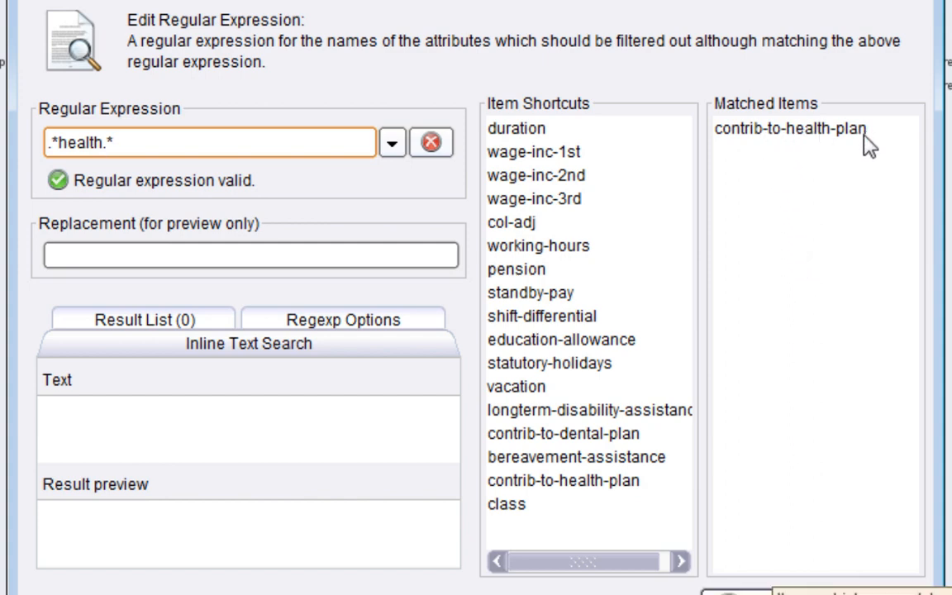
click(749, 593)
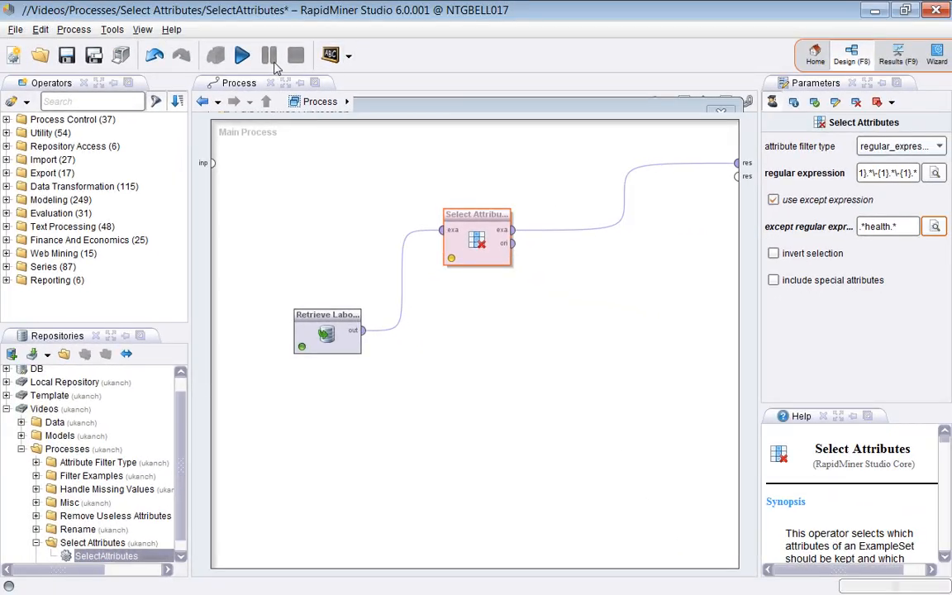
- Run the process and widen the contrib-to-dental-plan column in the results to show its full name
key(F11)
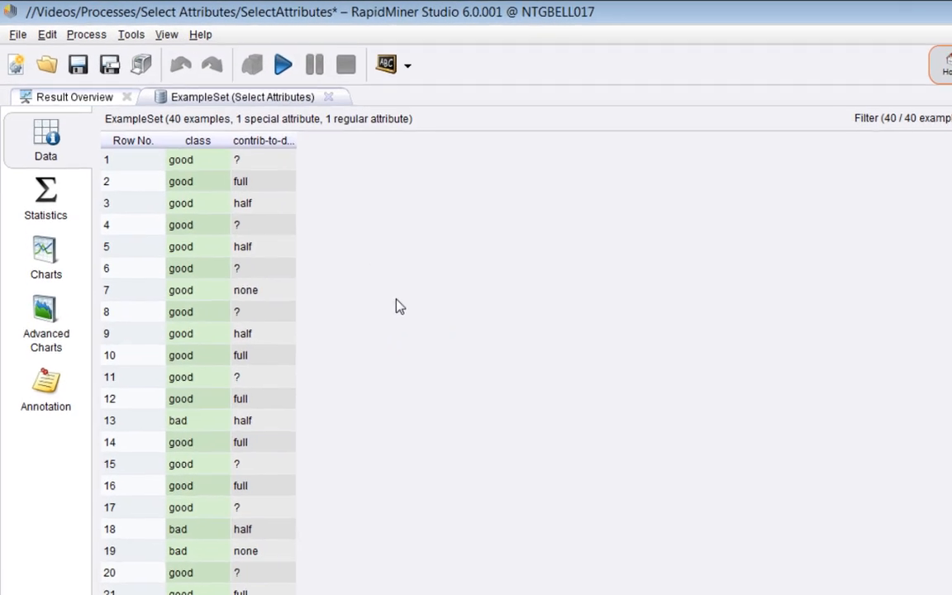
drag(303, 143, 347, 142)
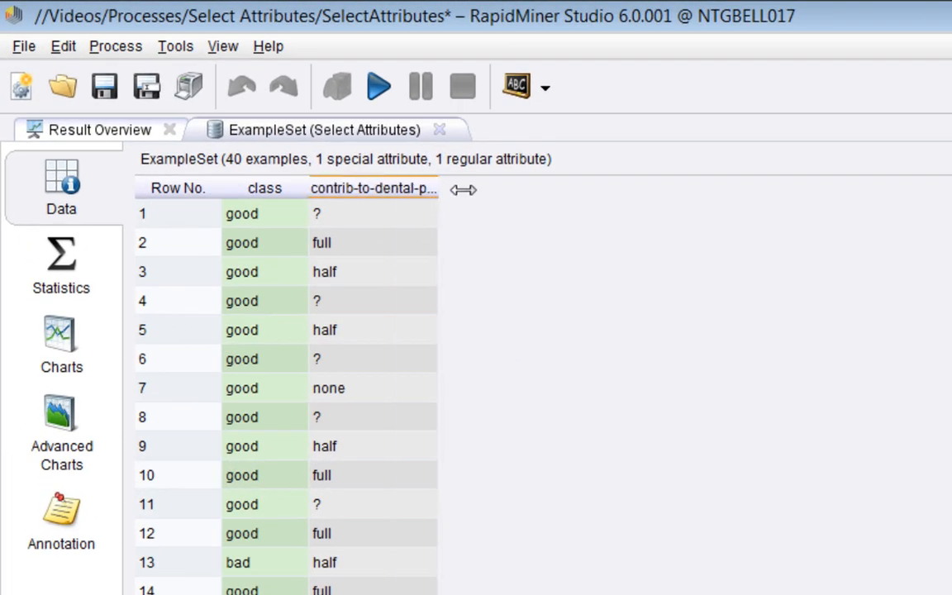
double_click(463, 189)
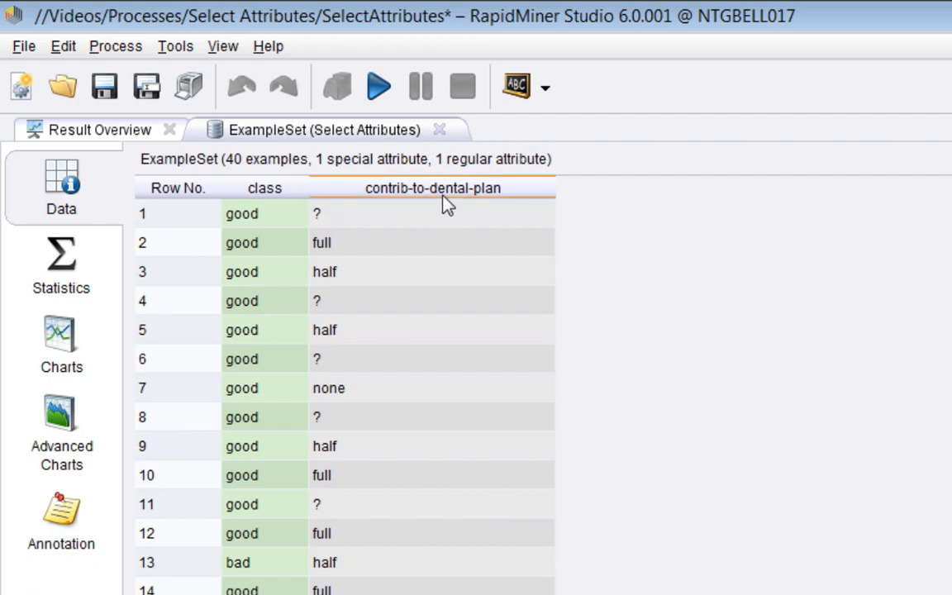
- Return to the process design and set the attribute filter type of Select Attributes to value_type
click(852, 56)
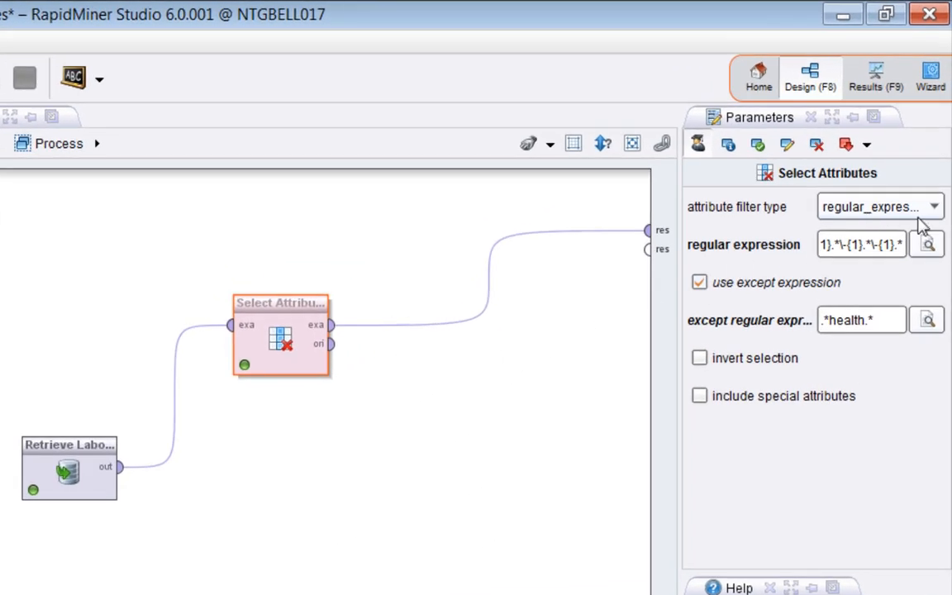
click(934, 208)
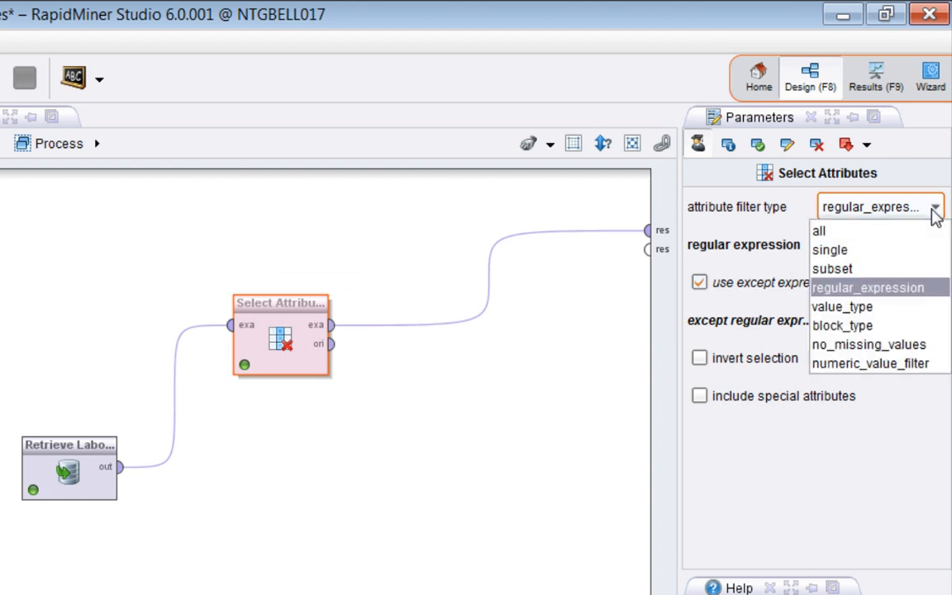
click(843, 309)
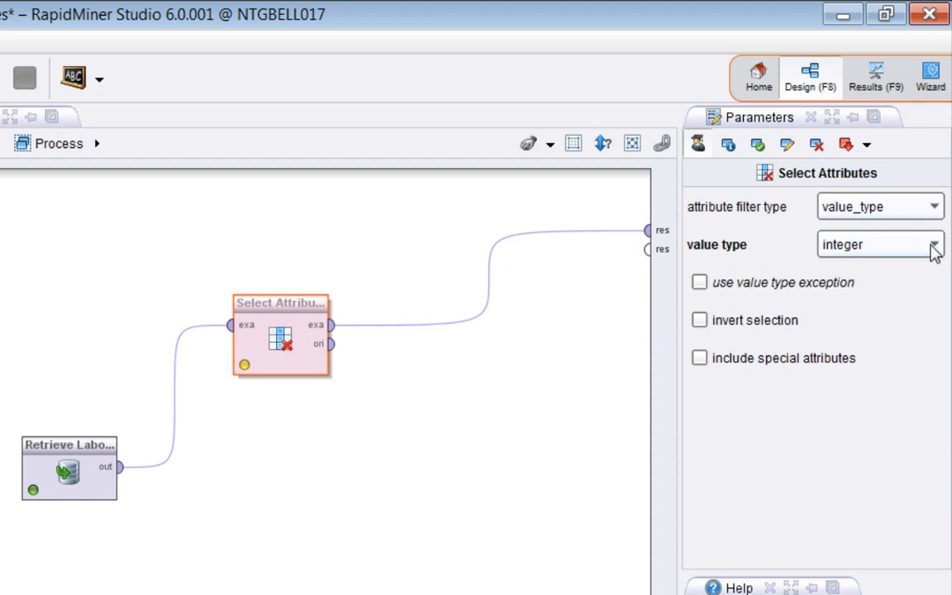
- Review the available value types, choose numeric, and run the process to view the resulting attributes' statistics
click(933, 248)
drag(930, 320, 935, 298)
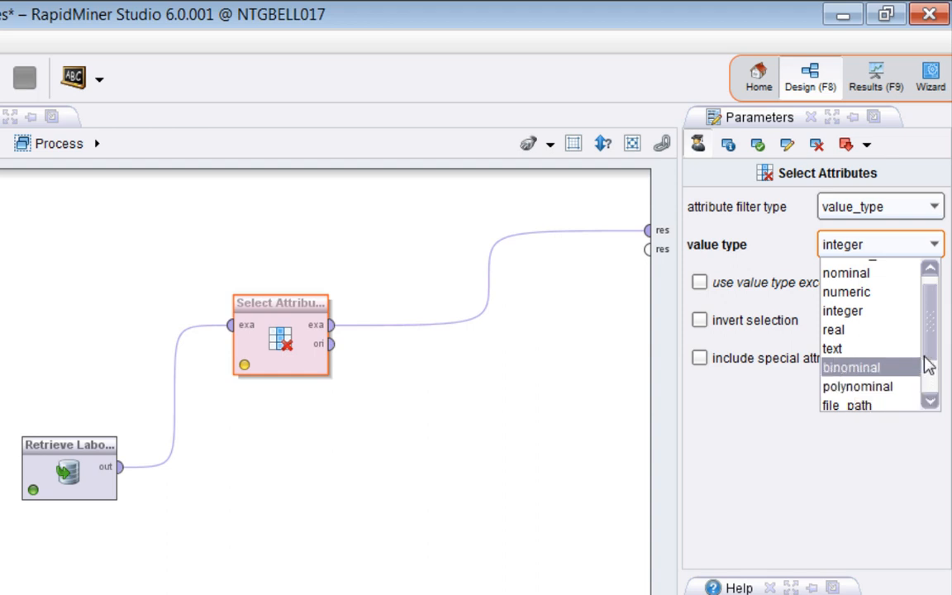
drag(925, 358, 926, 391)
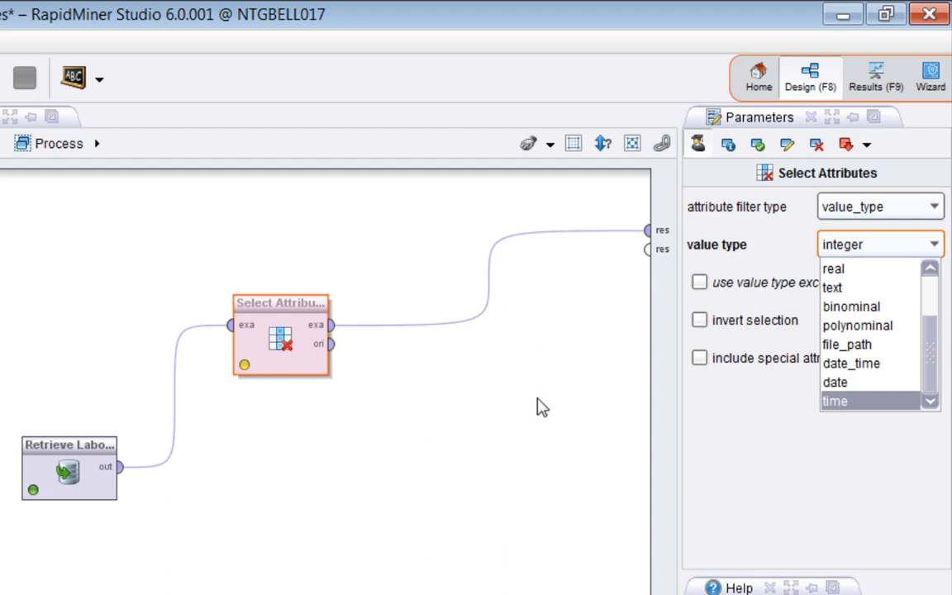
drag(930, 348, 929, 310)
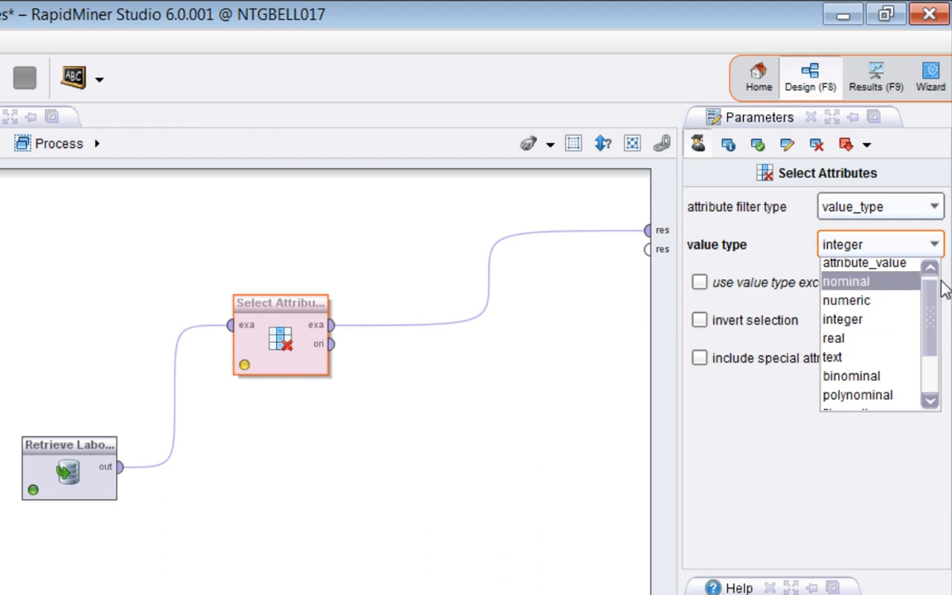
drag(932, 293, 932, 289)
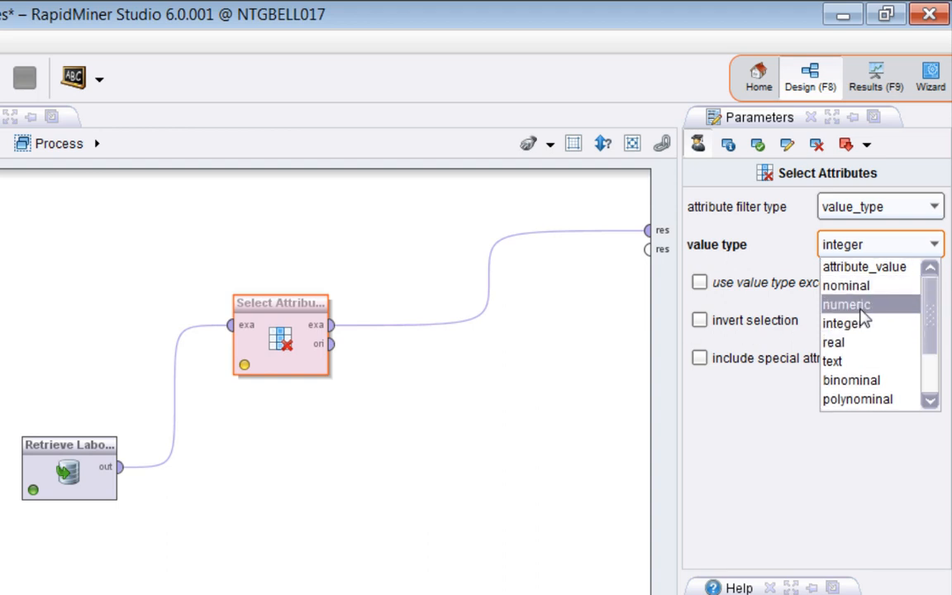
click(860, 308)
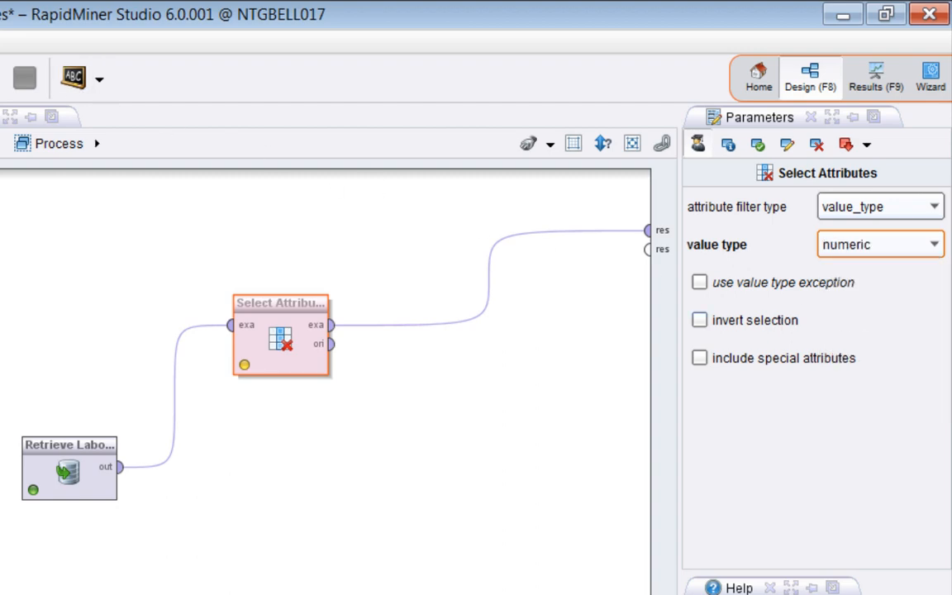
key(F11)
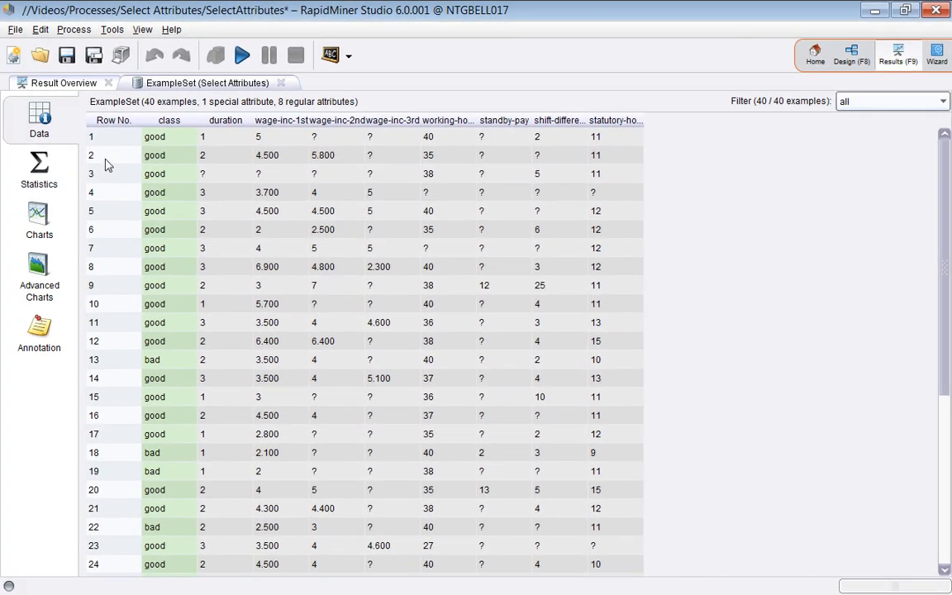
click(41, 170)
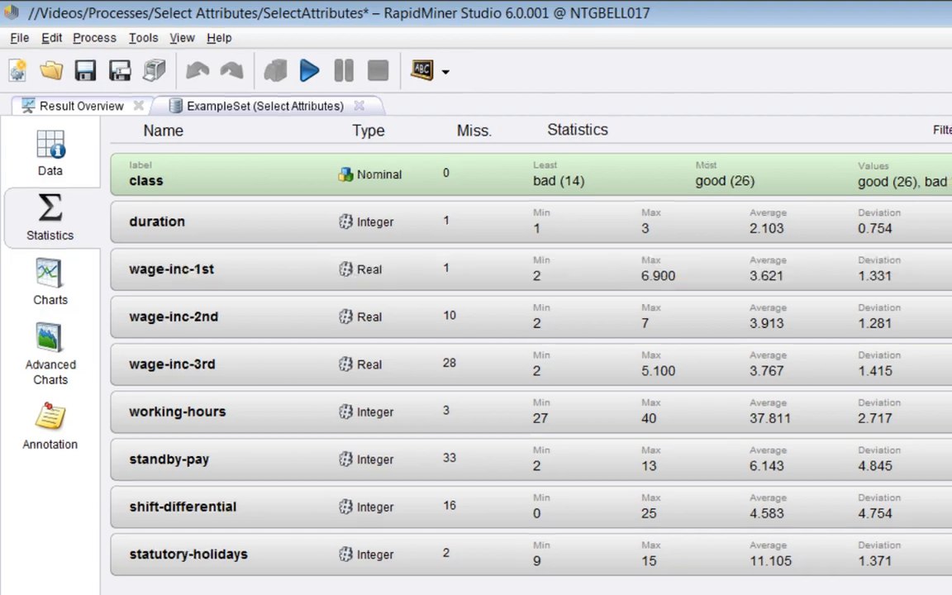
- Change the value type of Select Attributes to integer and run the process
click(852, 55)
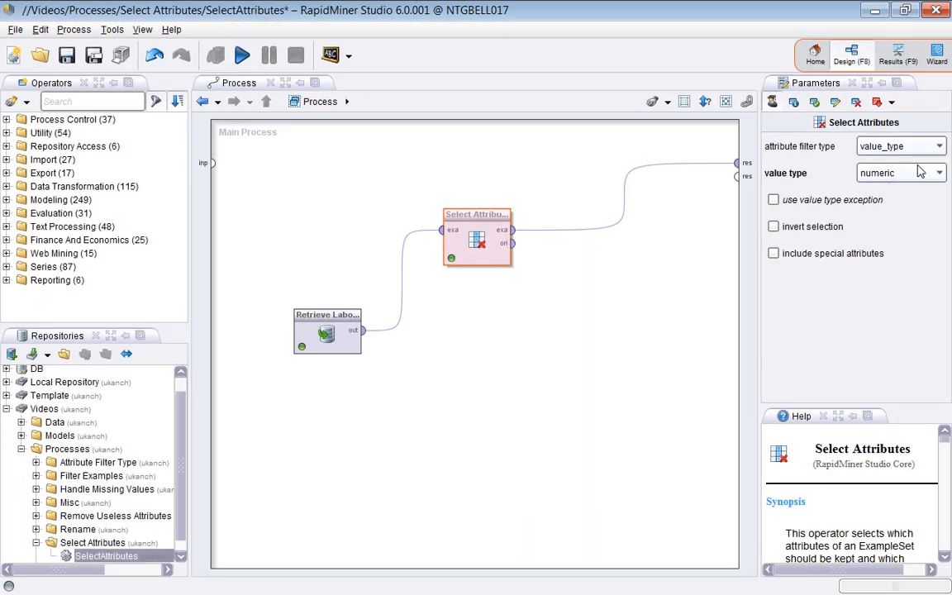
click(920, 172)
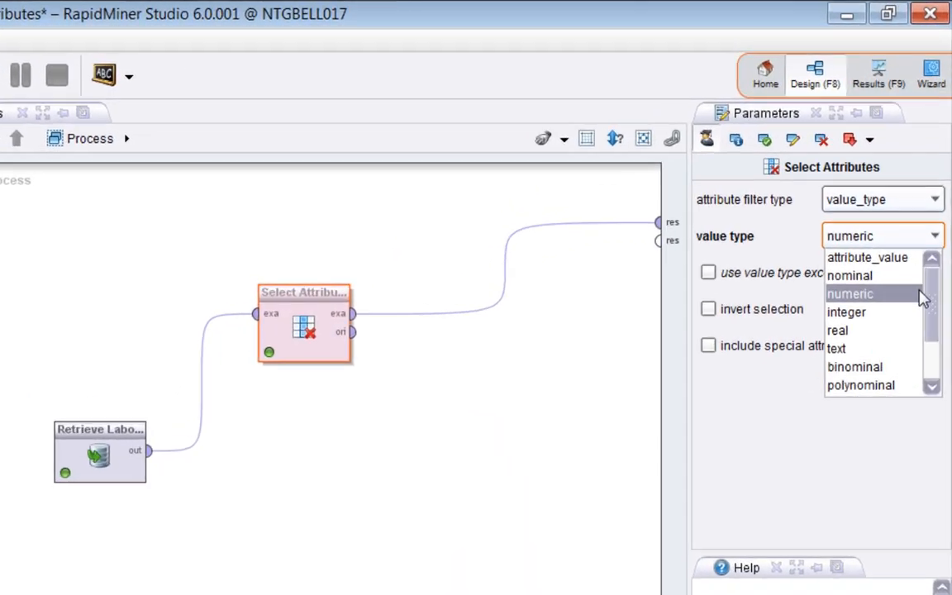
click(913, 230)
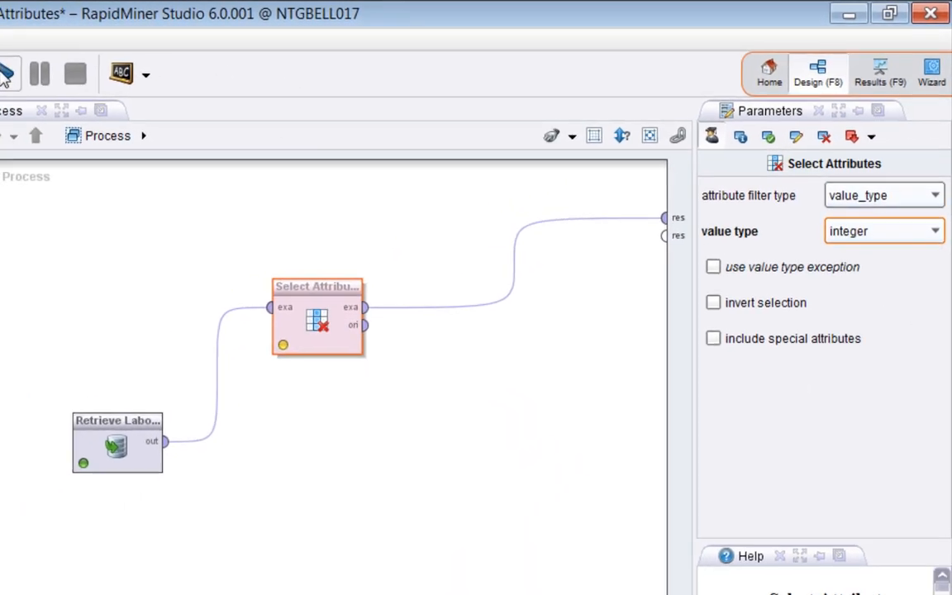
click(7, 74)
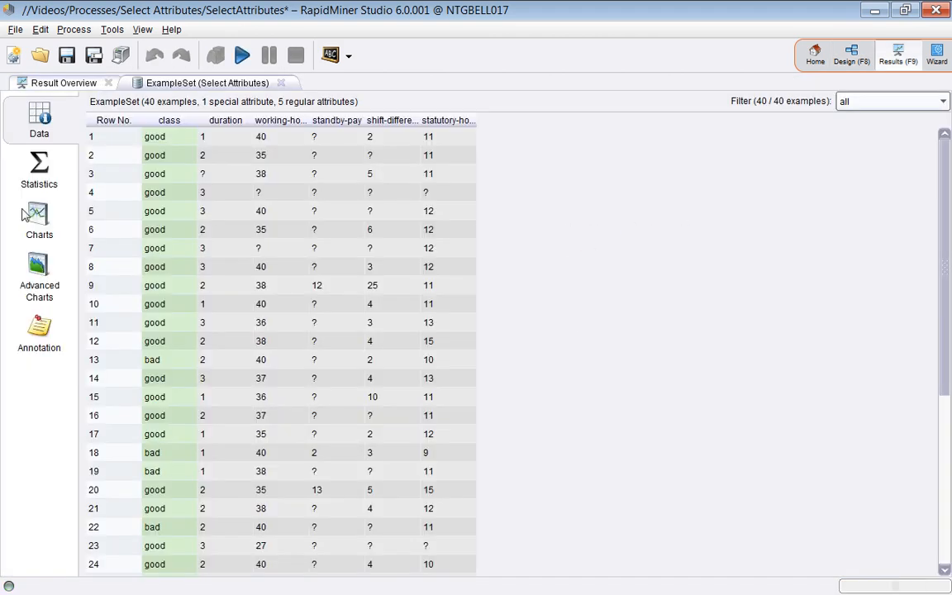
- View the integer attributes' statistics, and change the value type of Select Attributes to nominal
click(38, 176)
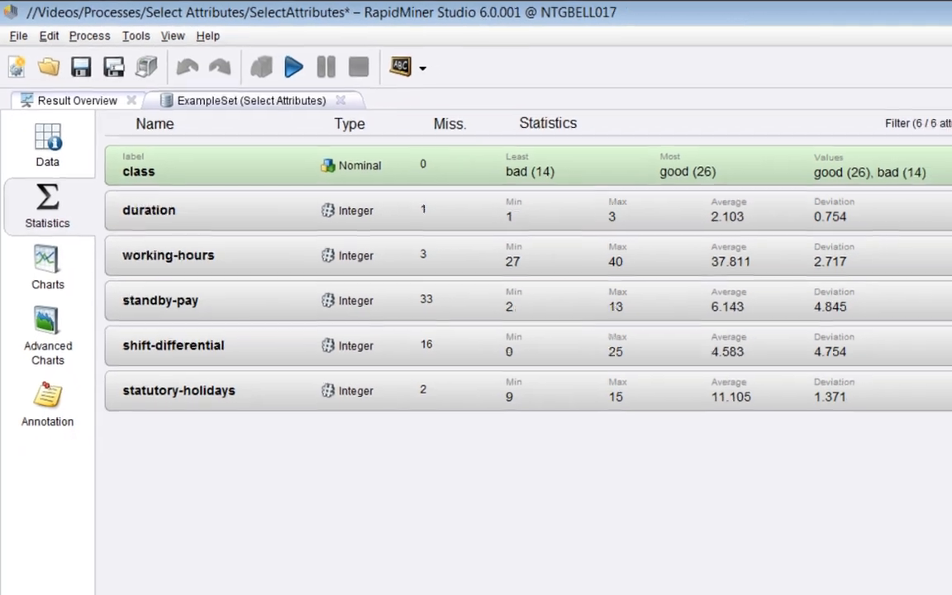
click(910, 59)
click(942, 185)
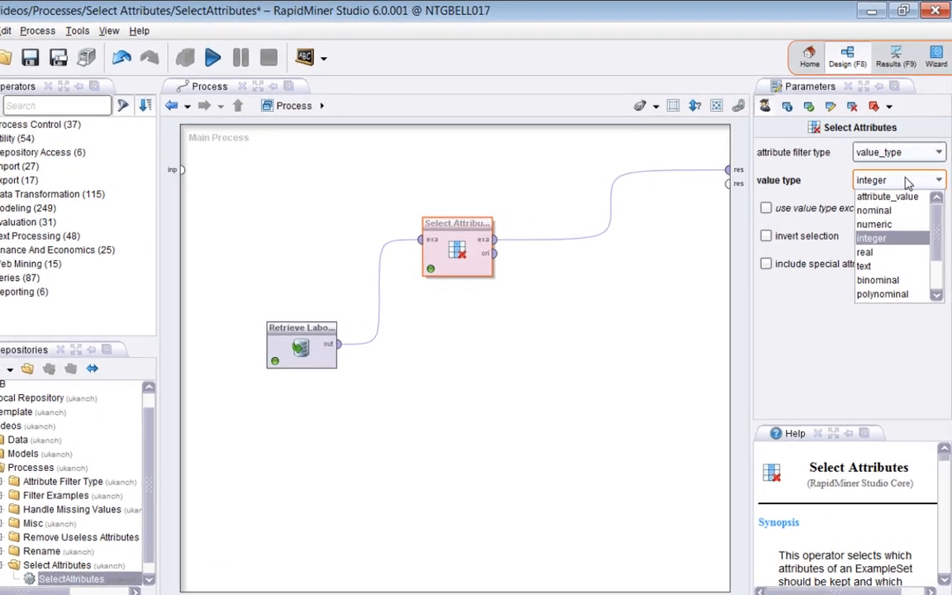
click(901, 291)
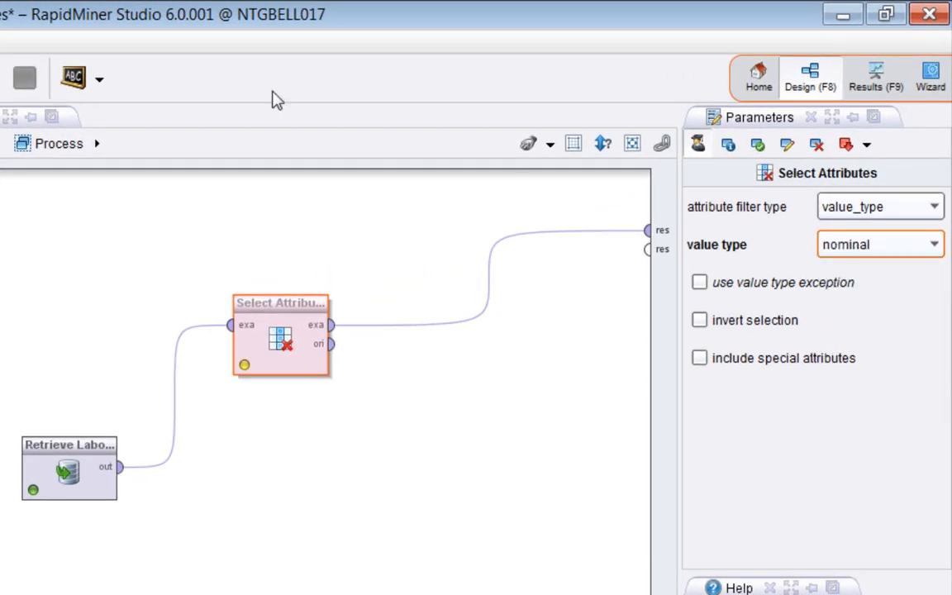
- Run the process and view the statistics of the nominal attributes
click(11, 76)
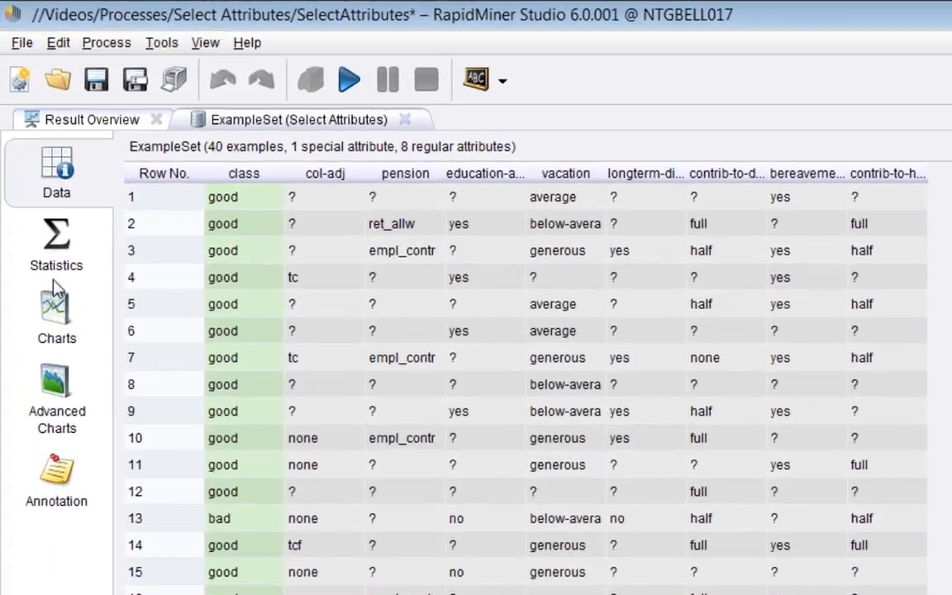
click(51, 209)
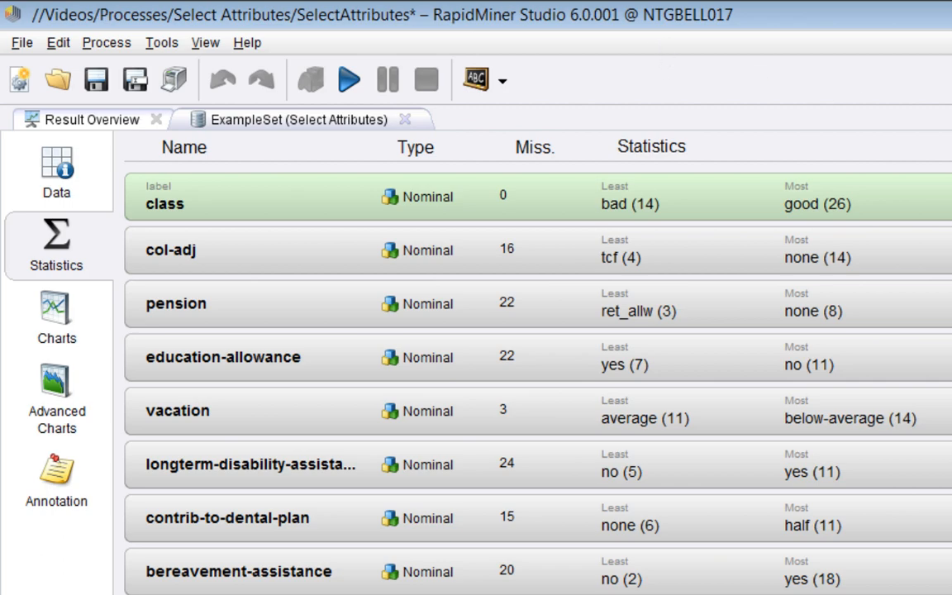
- Set the attribute filter type of Select Attributes to no_missing_values with special attributes included, and run the process
click(853, 55)
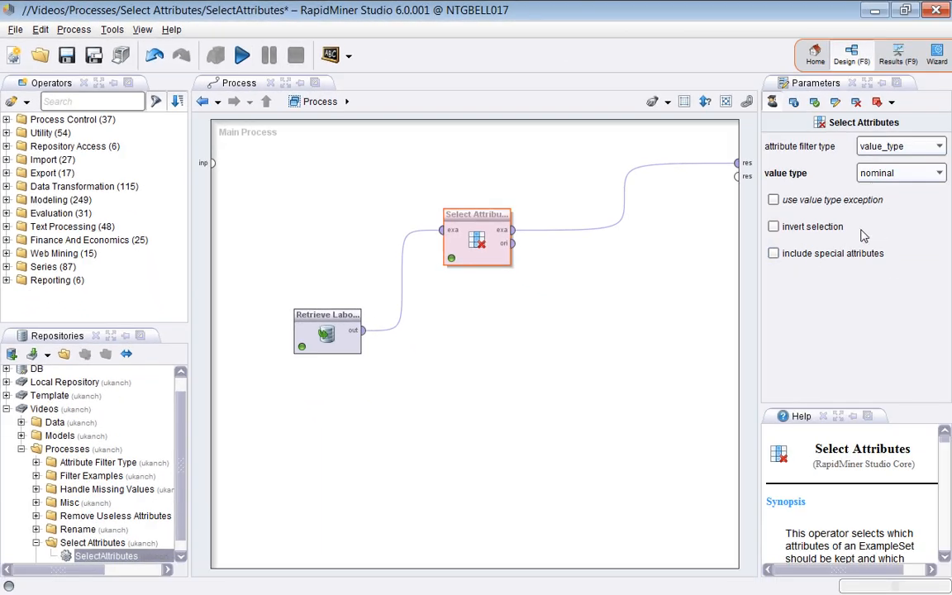
click(940, 147)
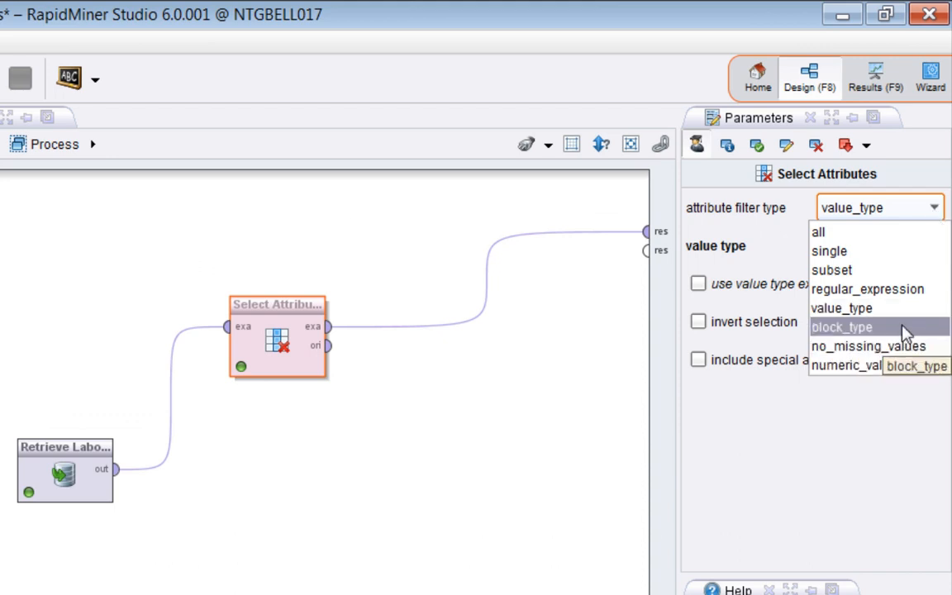
click(849, 347)
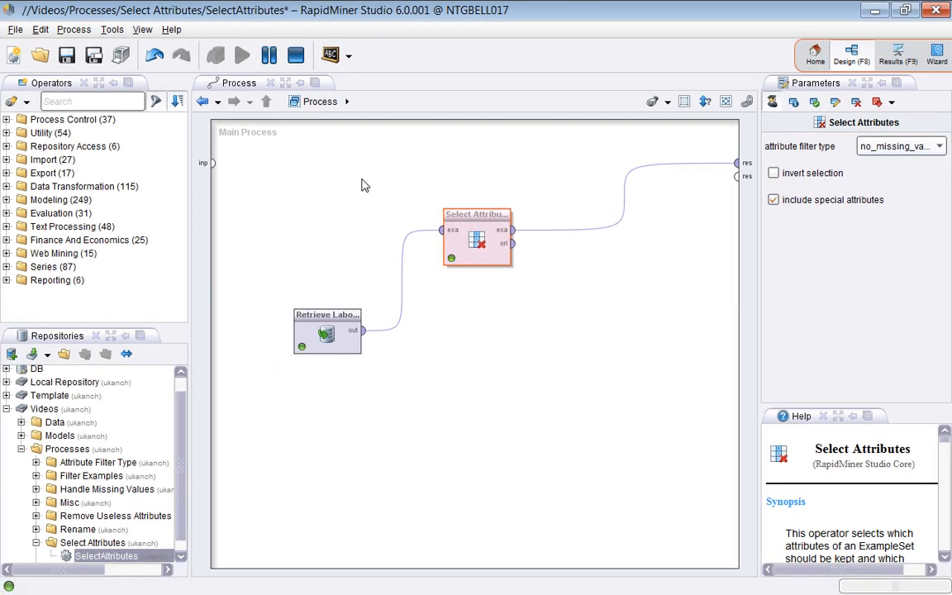
key(F11)
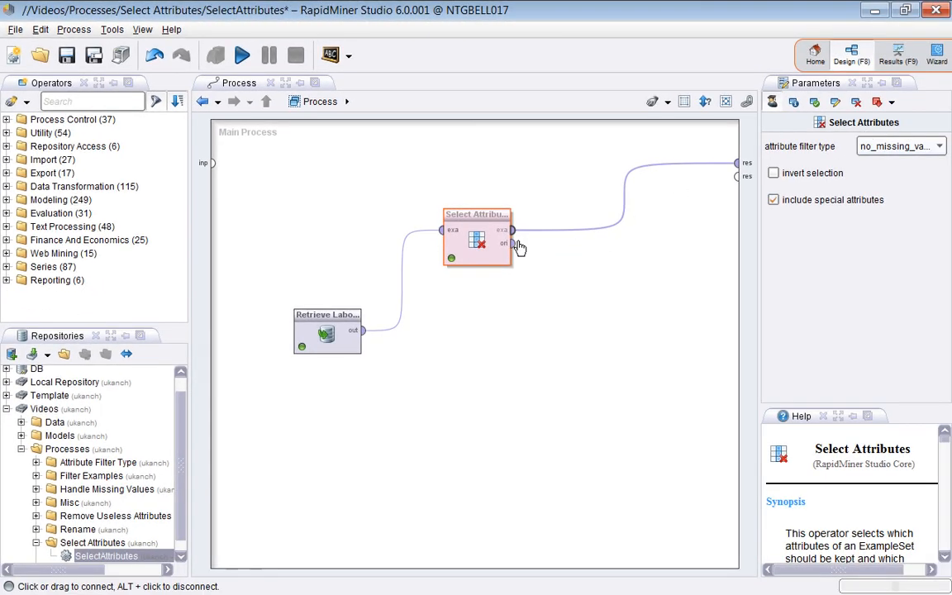
- Connect the original (ori) output of Select Attributes to the second result port and run the process
drag(519, 248, 738, 176)
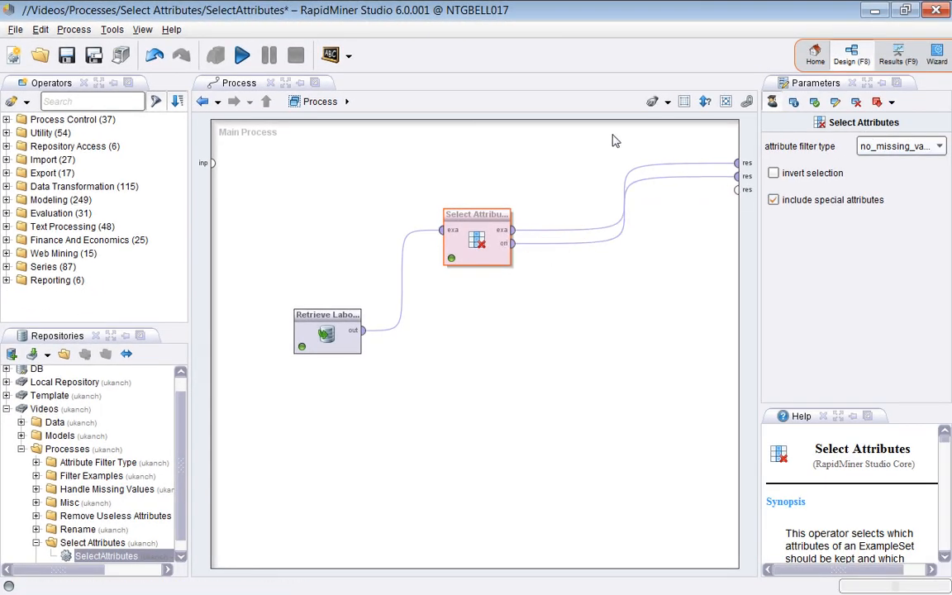
click(242, 55)
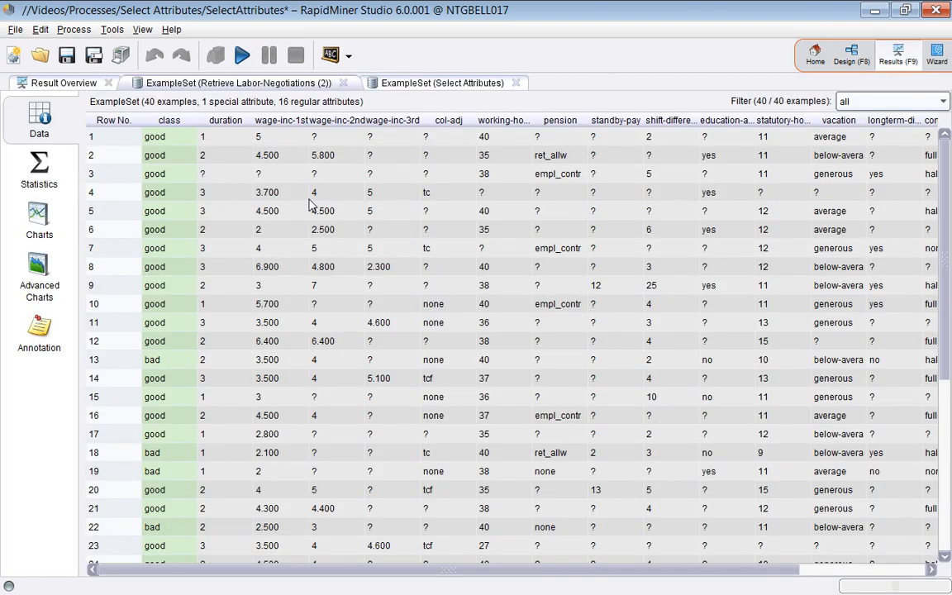
- Examine the missing-value counts in the original Labor-Negotiations statistics and compare them with the Select Attributes result
click(22, 168)
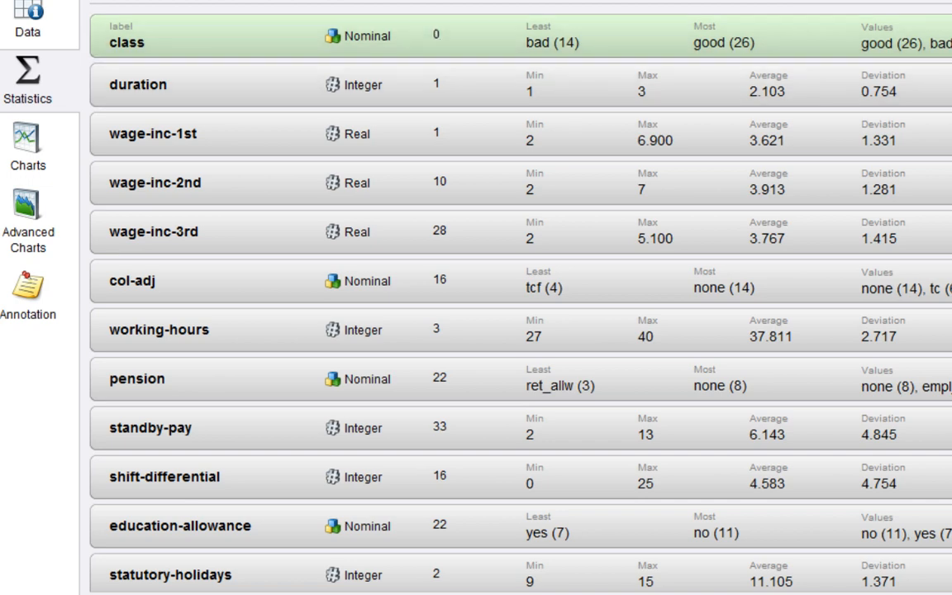
scroll(469, 298, down, 5)
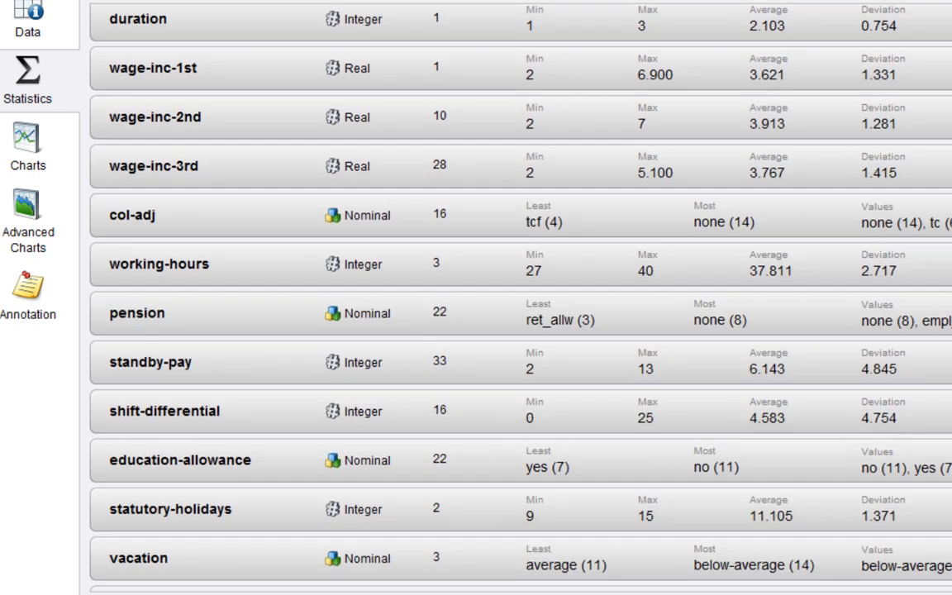
scroll(469, 298, up, 5)
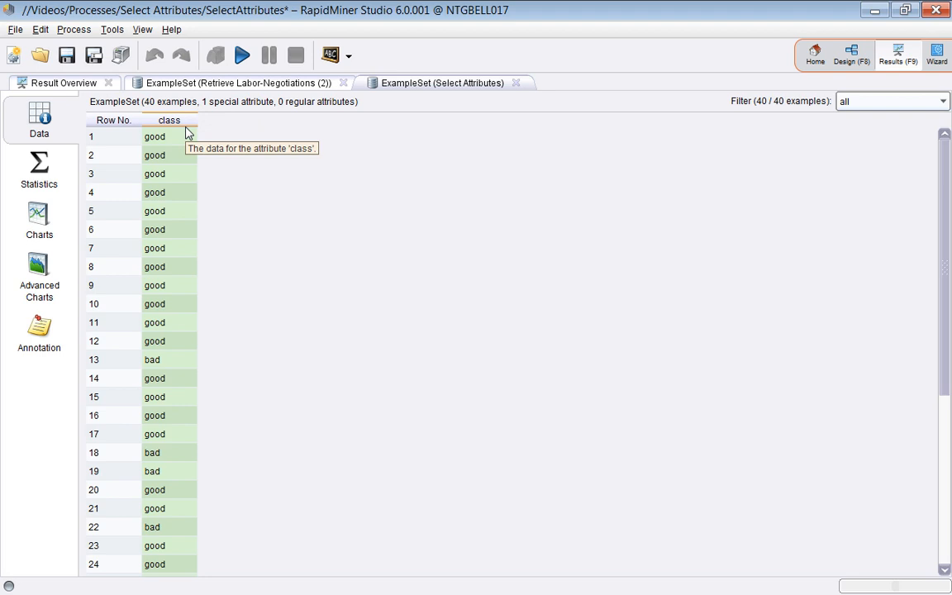
- Return to the process design and set the attribute filter type of Select Attributes to numeric_value_filter
click(852, 54)
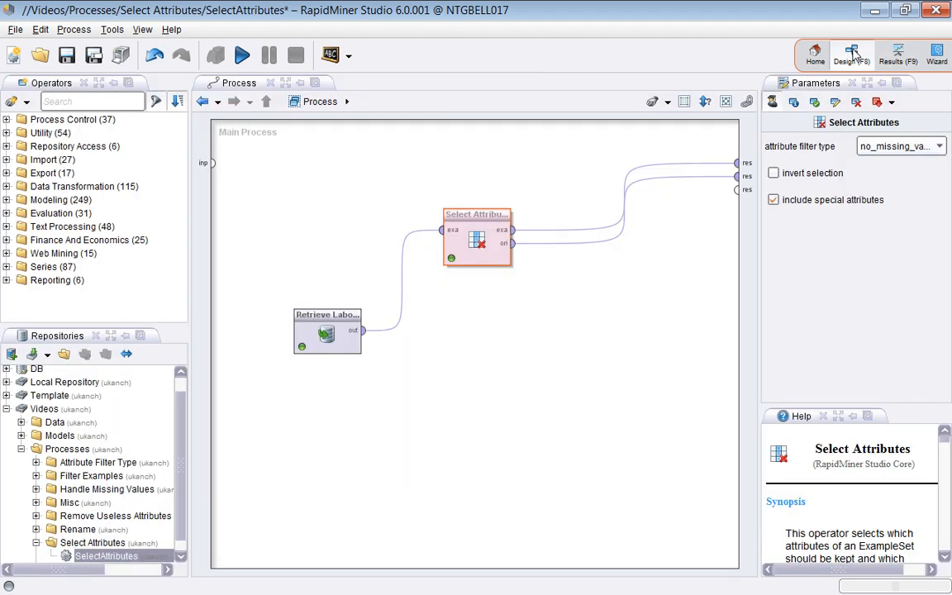
click(901, 146)
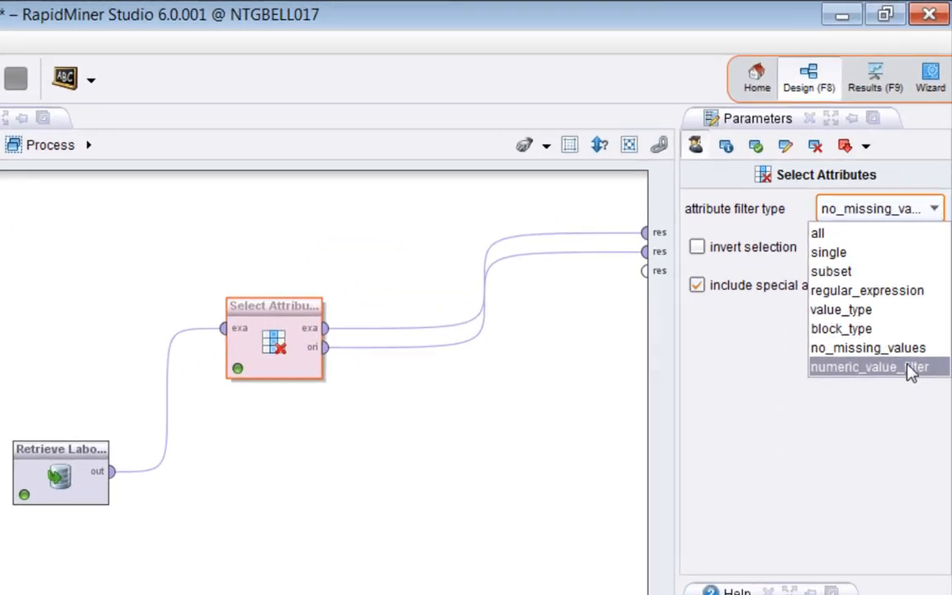
click(908, 370)
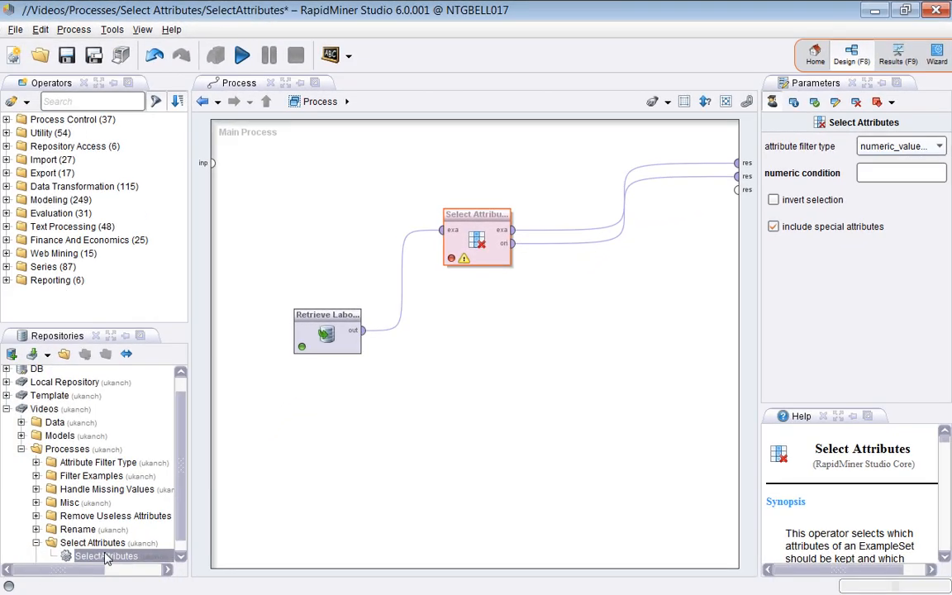
- Reopen the SelectAttributes process from the repository, saving the current changes to it
double_click(105, 557)
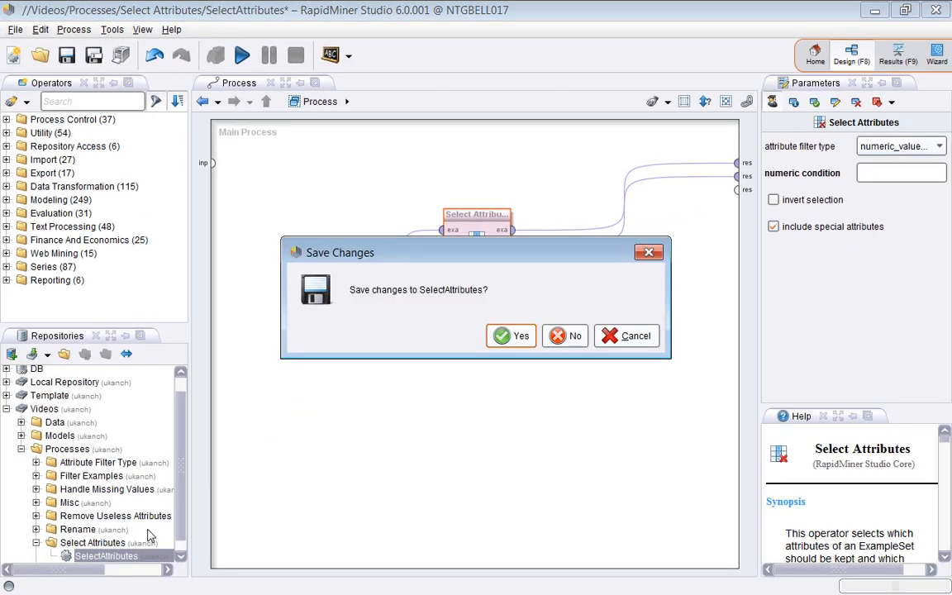
click(510, 339)
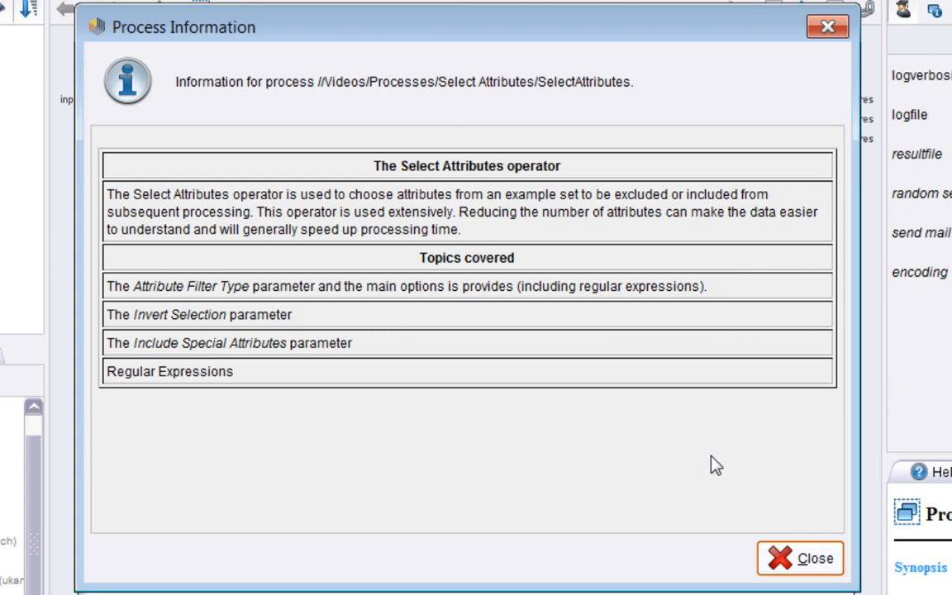